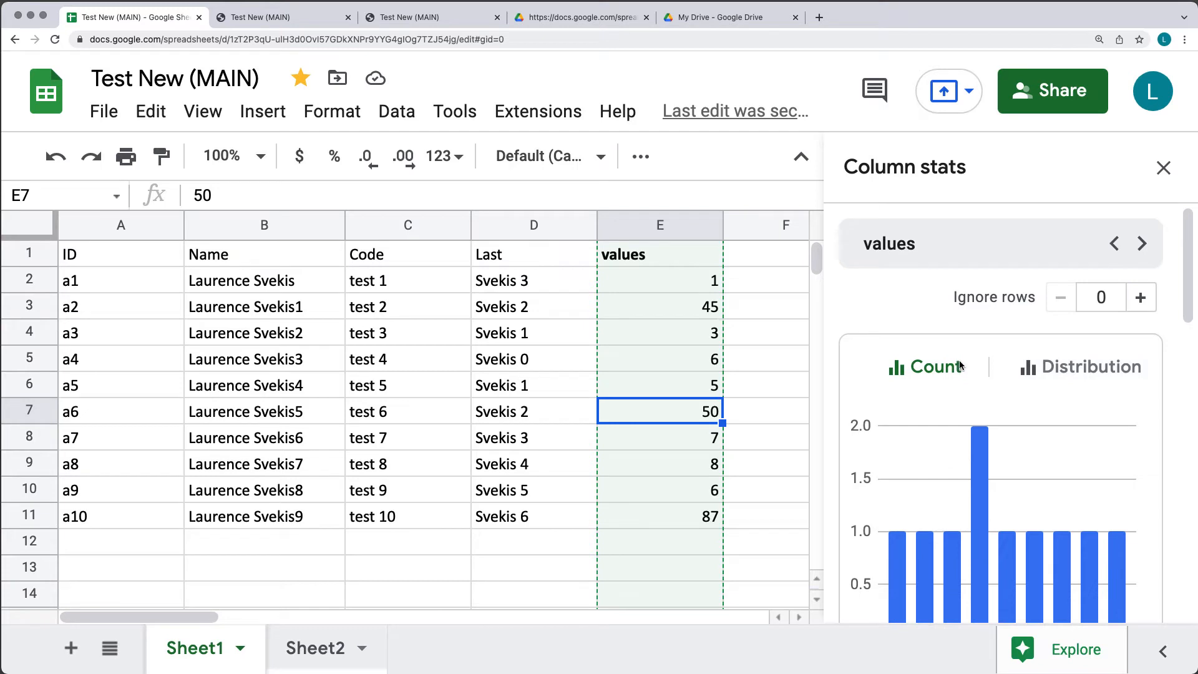
Scroll through the Column stats sidebar to review the values column statistics.
scroll(960, 364, "down", 3)
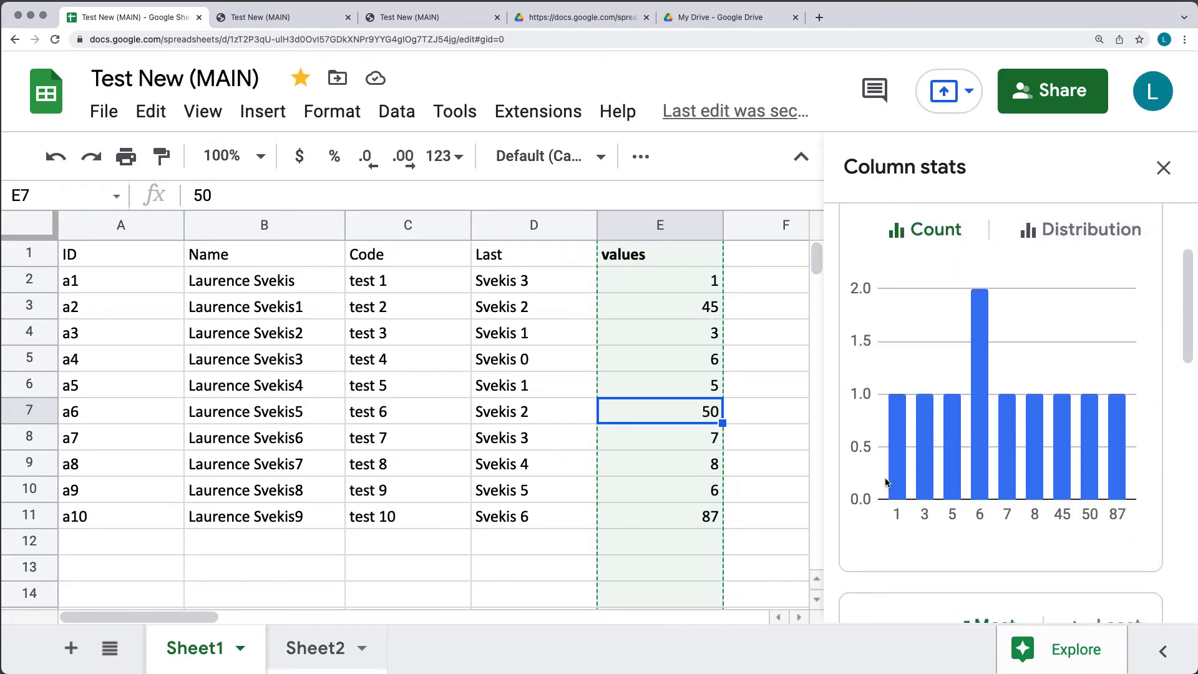
mouse_move(1093, 490)
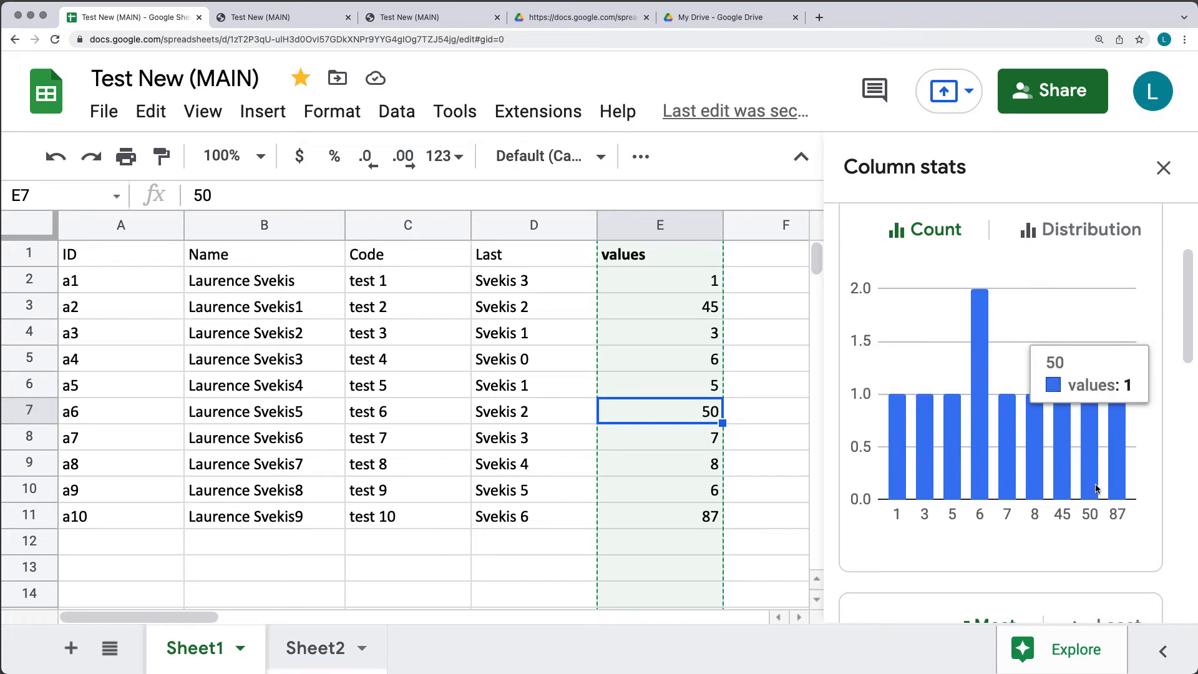
mouse_move(983, 476)
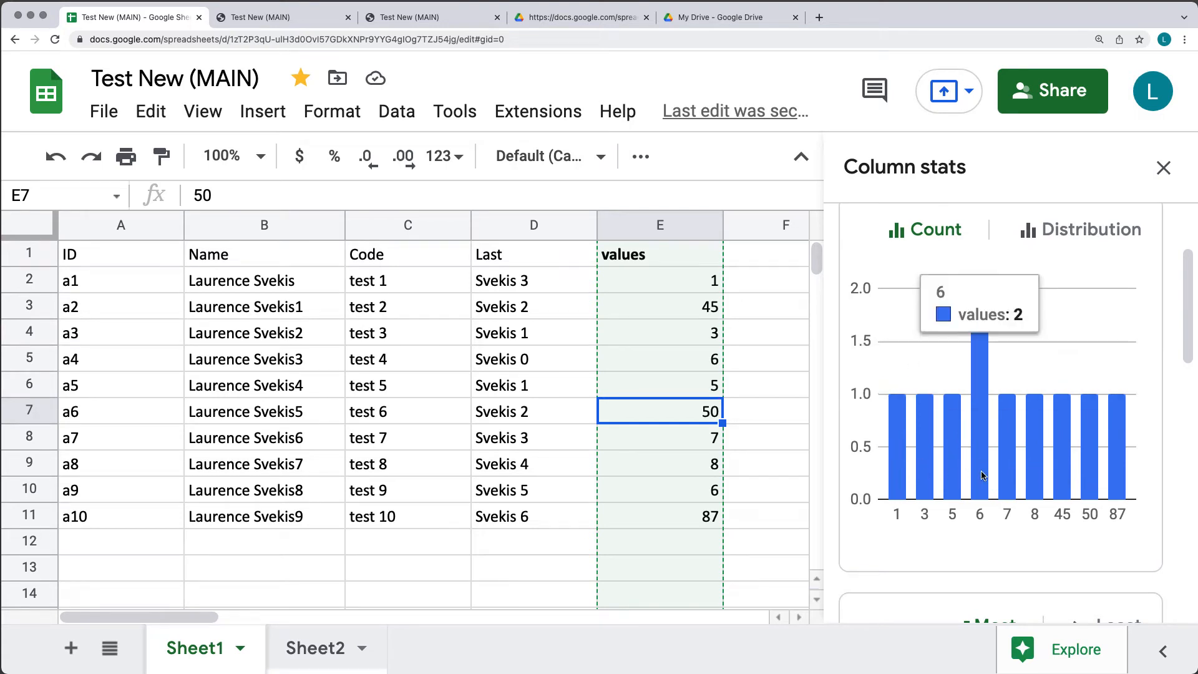
scroll(999, 455, "down", 5)
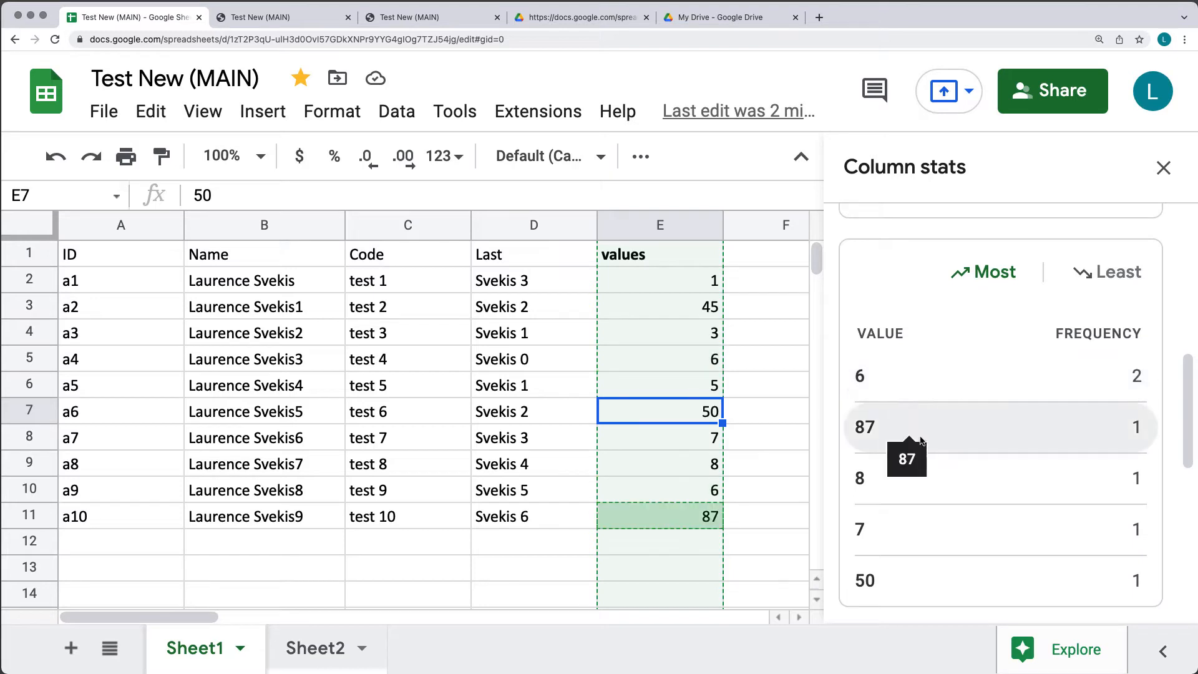
scroll(946, 443, "down", 5)
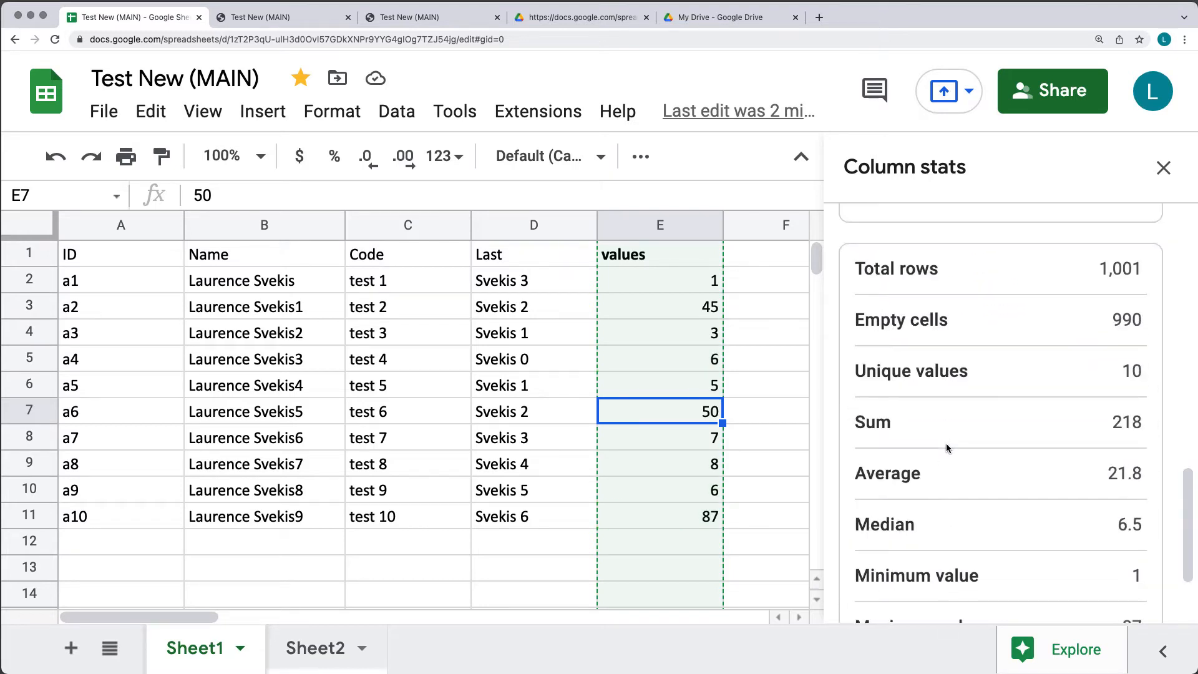
scroll(947, 439, "up", 2)
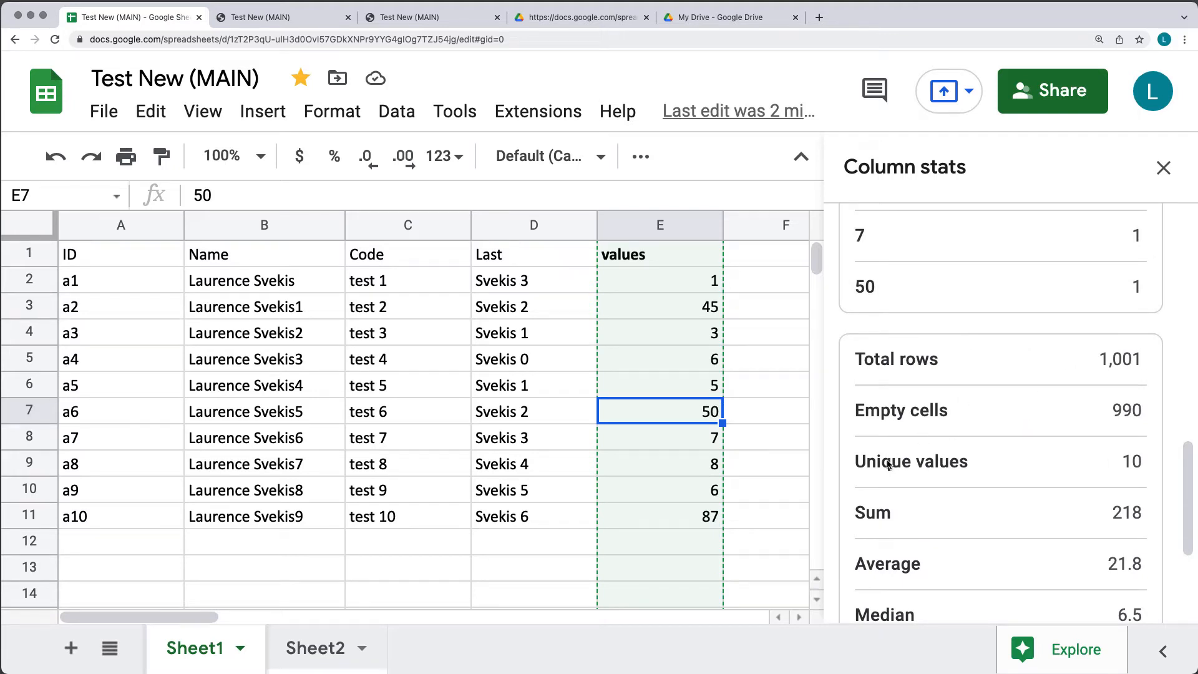
scroll(898, 477, "down", 1)
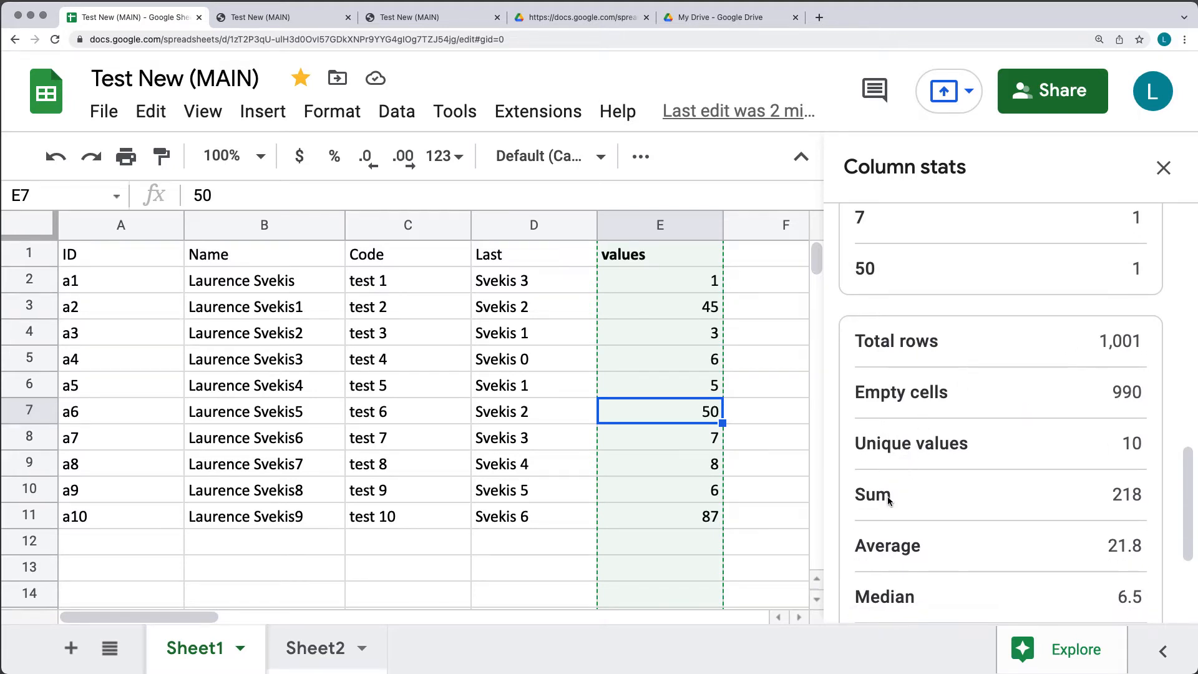
scroll(938, 486, "down", 1)
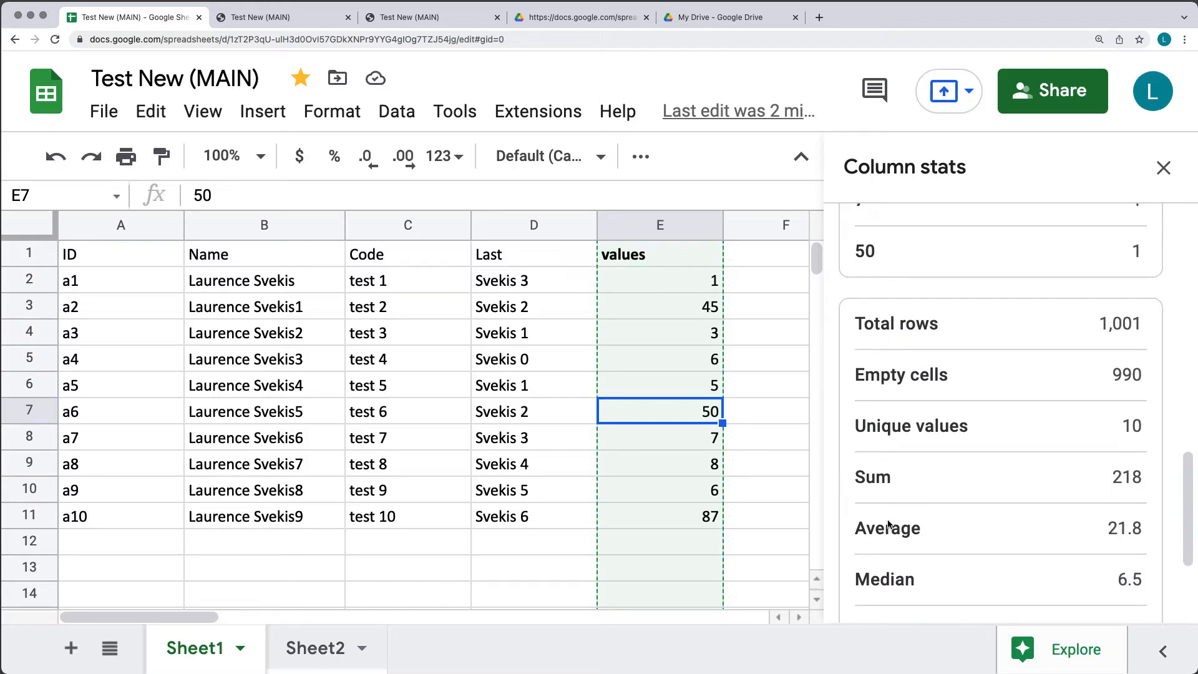
scroll(930, 515, "down", 4)
scroll(940, 514, "down", 3)
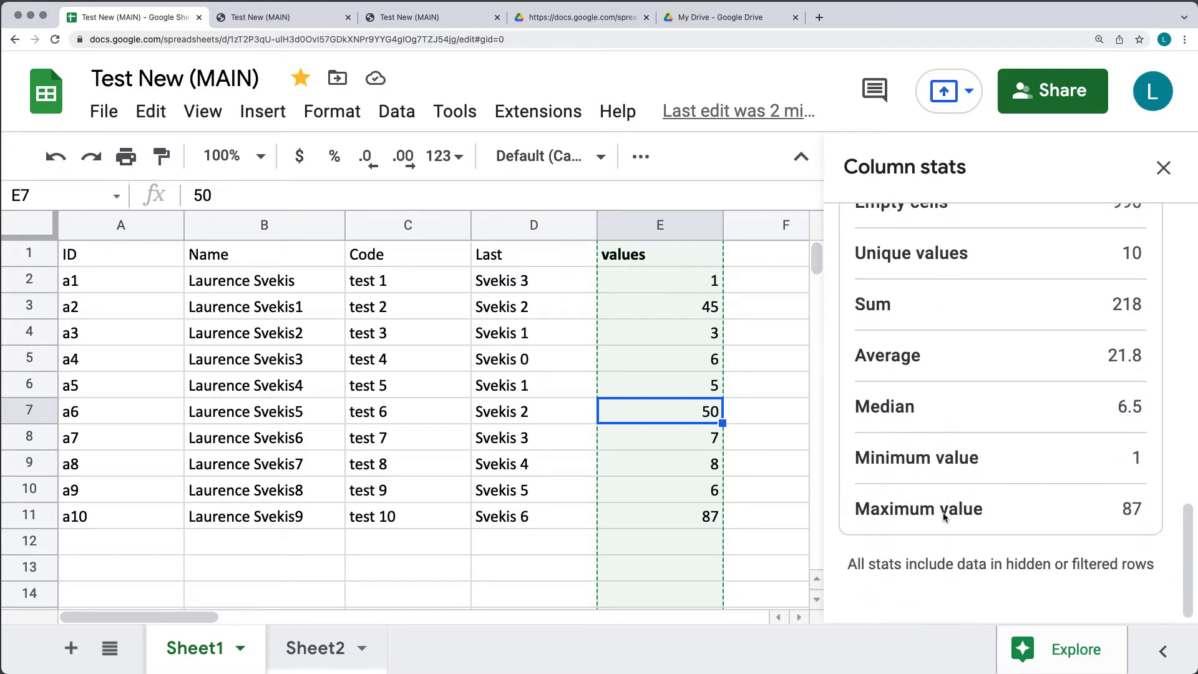
scroll(968, 494, "up", 10)
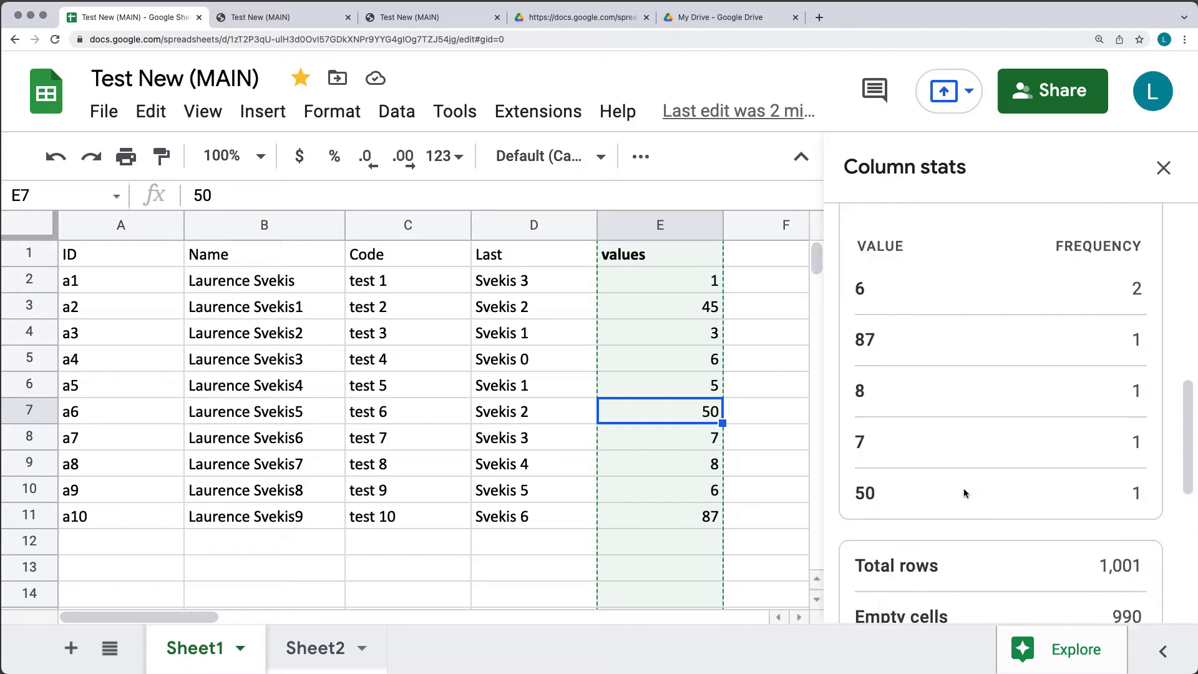
scroll(964, 488, "up", 10)
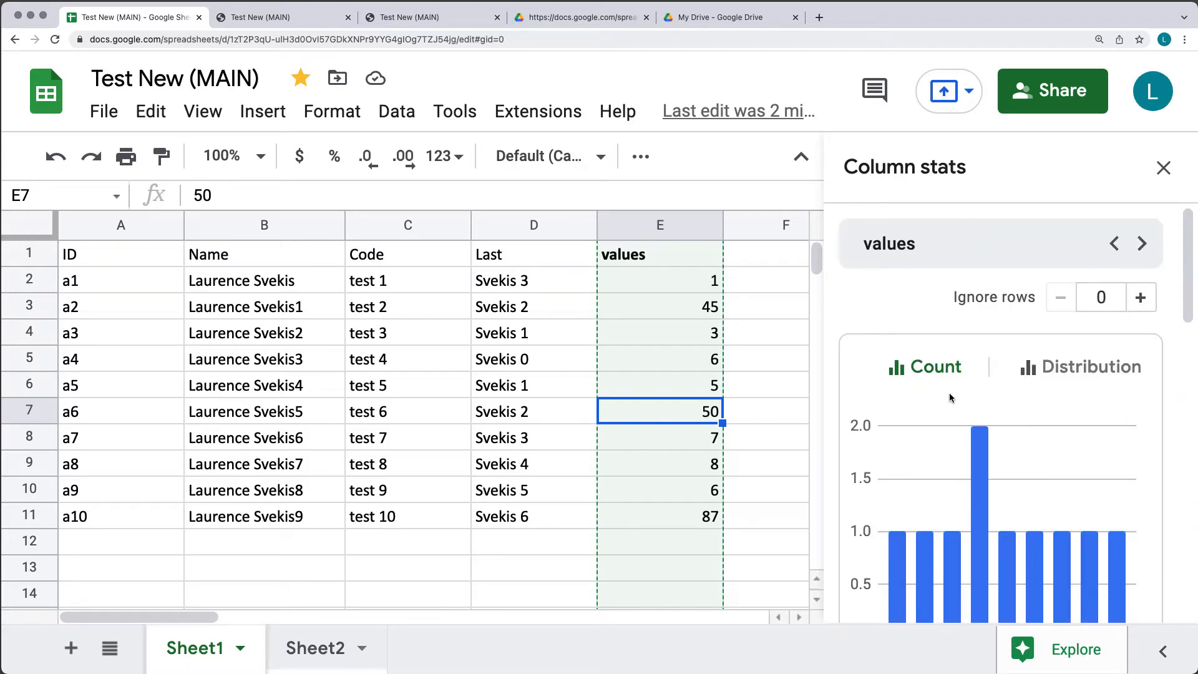
Try skipping 1 and then 4 rows with the Ignore rows dropdown, then reset it to 0.
left_click(1105, 301)
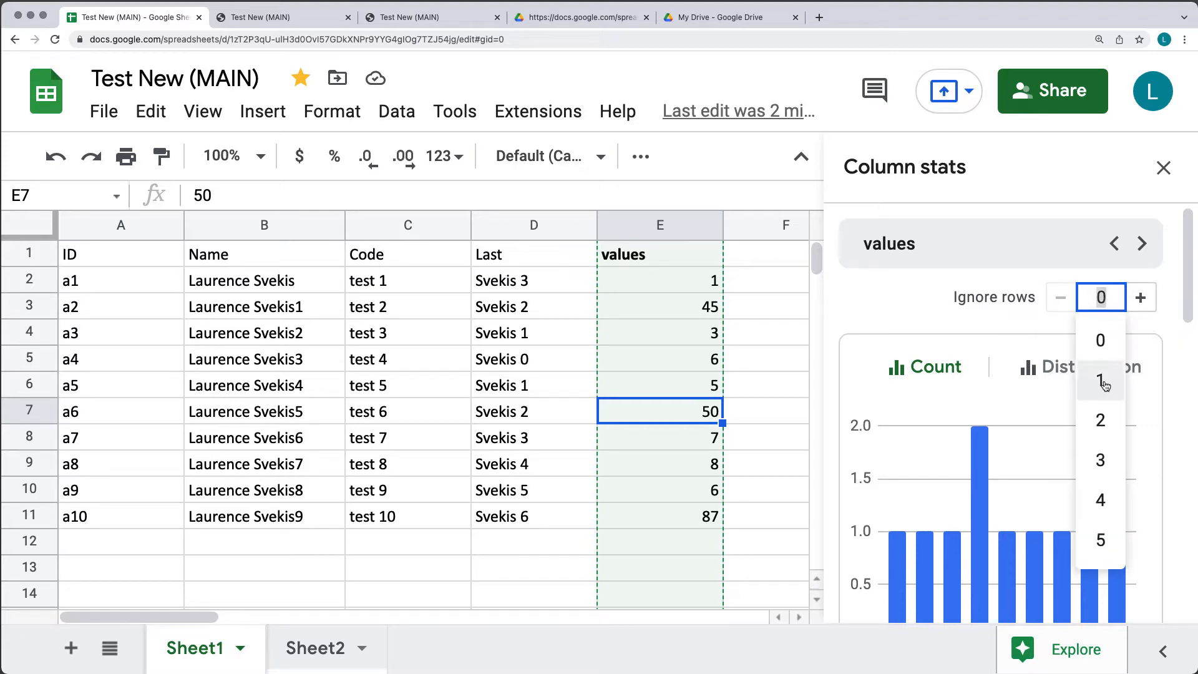
left_click(1106, 383)
left_click(1100, 297)
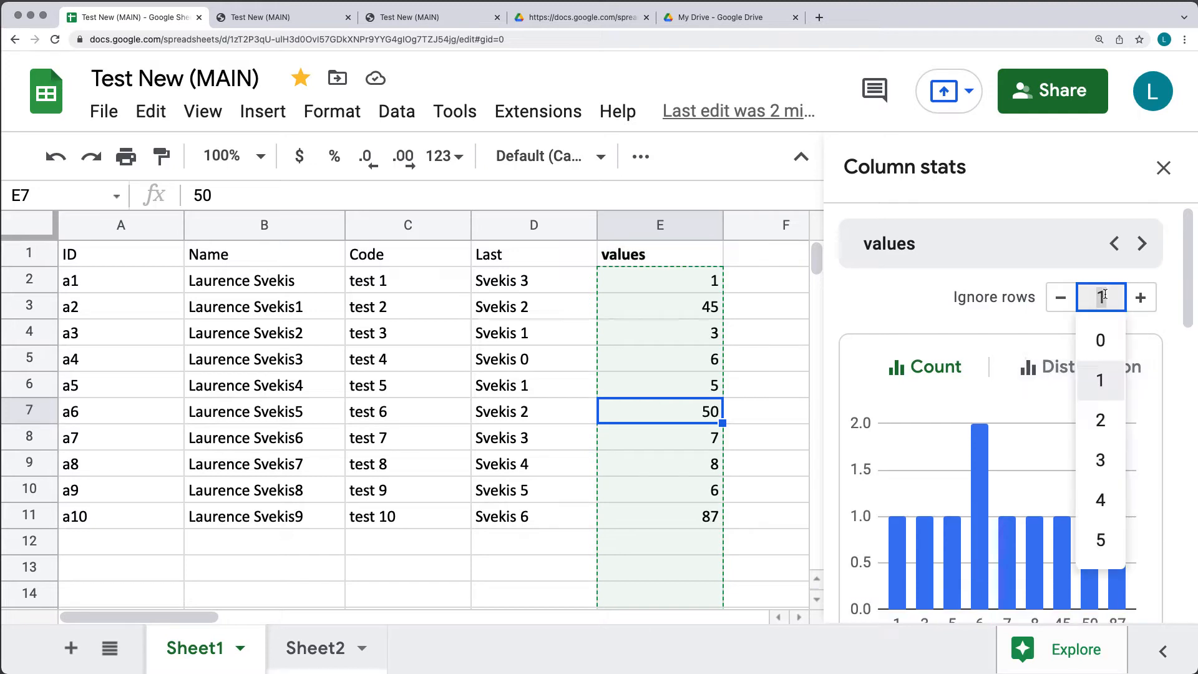
left_click(1092, 496)
left_click(1102, 298)
left_click(1100, 332)
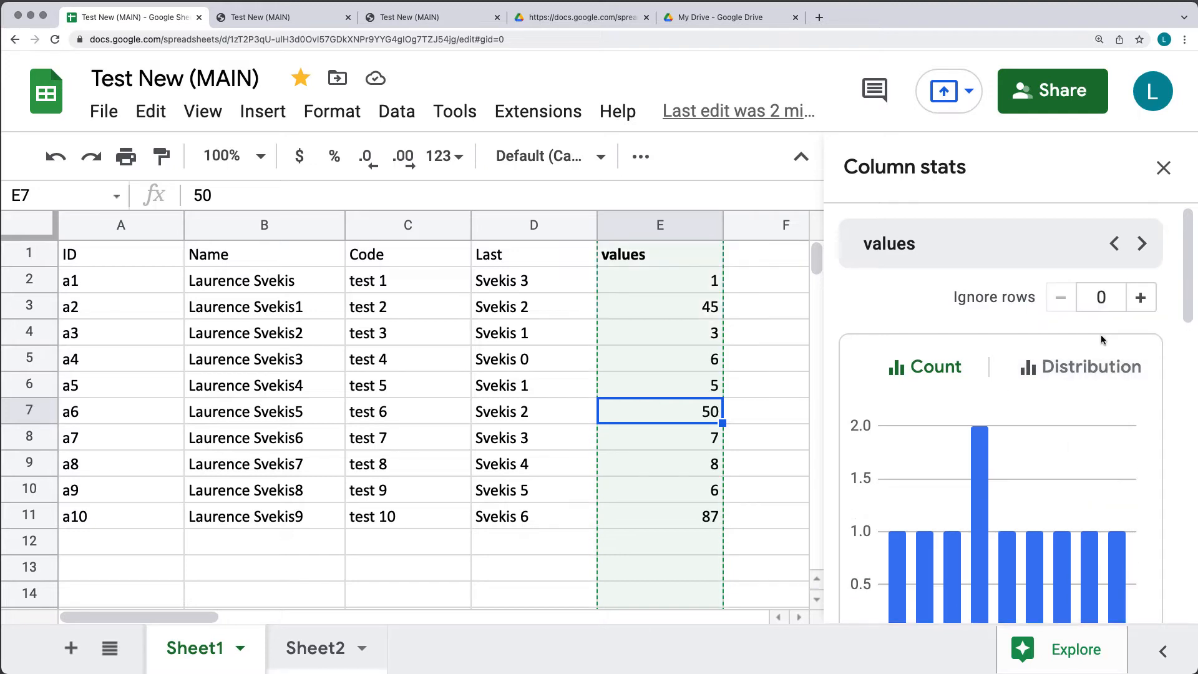
Raise Ignore rows to 6 so only values 6, 7, 8, 50 and 87 are counted.
left_click(1142, 299)
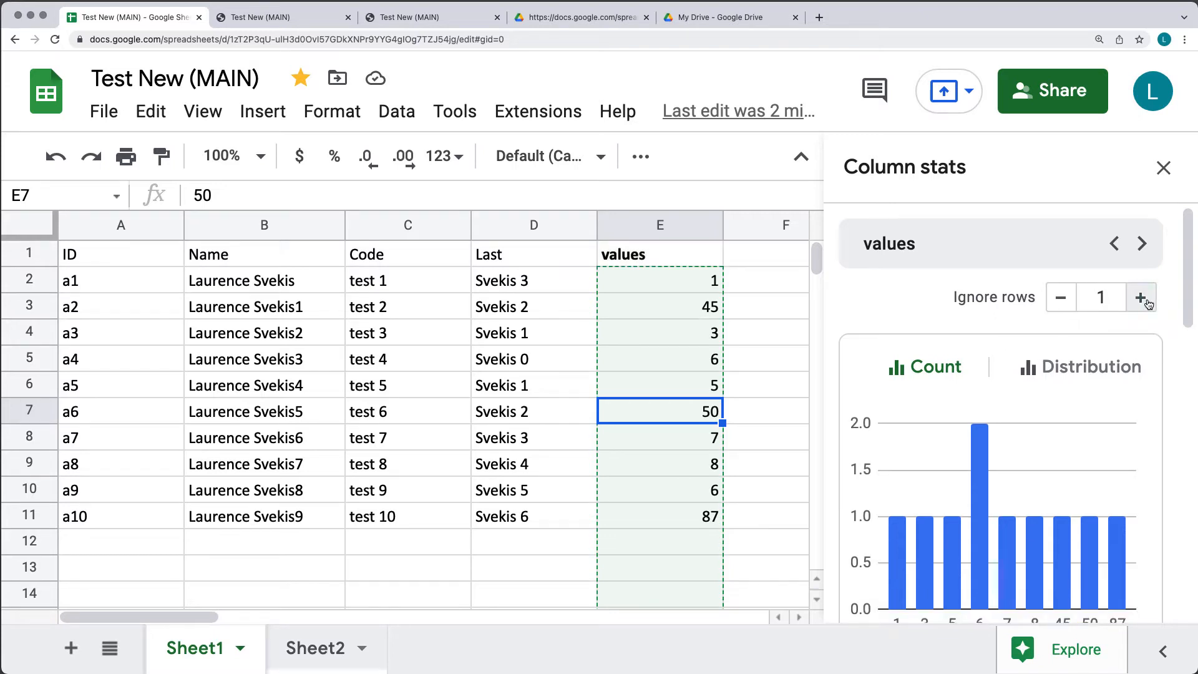
left_click(1141, 298)
left_click(1141, 299)
left_click(1142, 298)
left_click(1141, 298)
left_click(1141, 298)
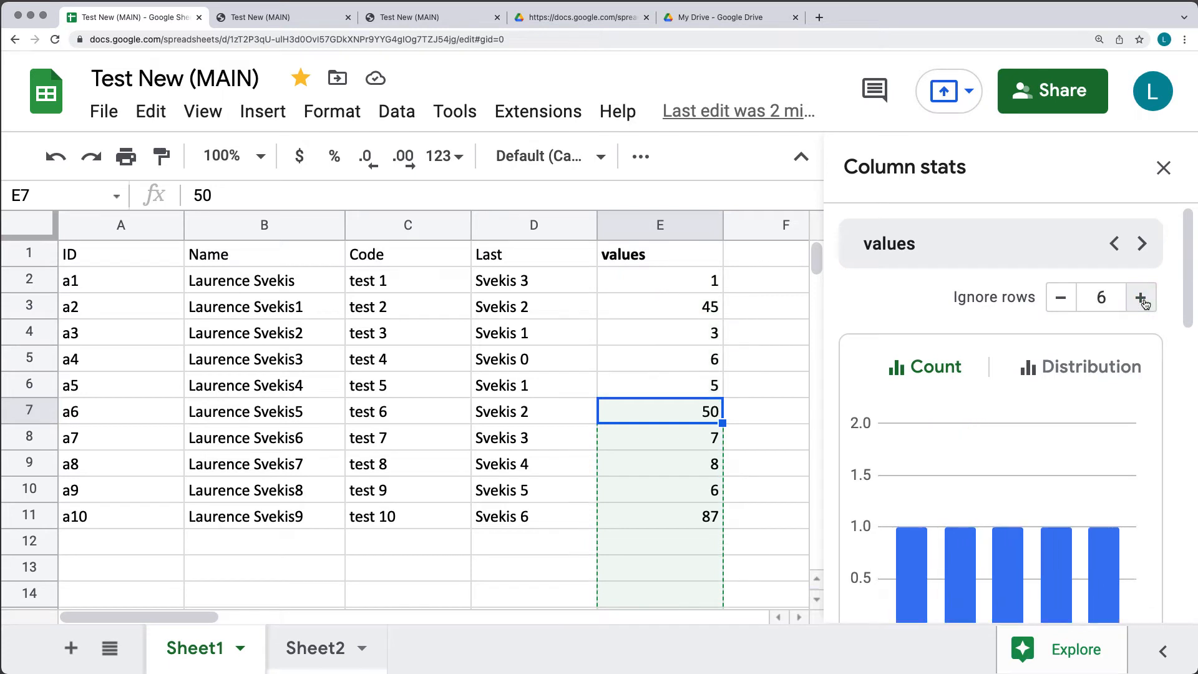
scroll(968, 380, "down", 4)
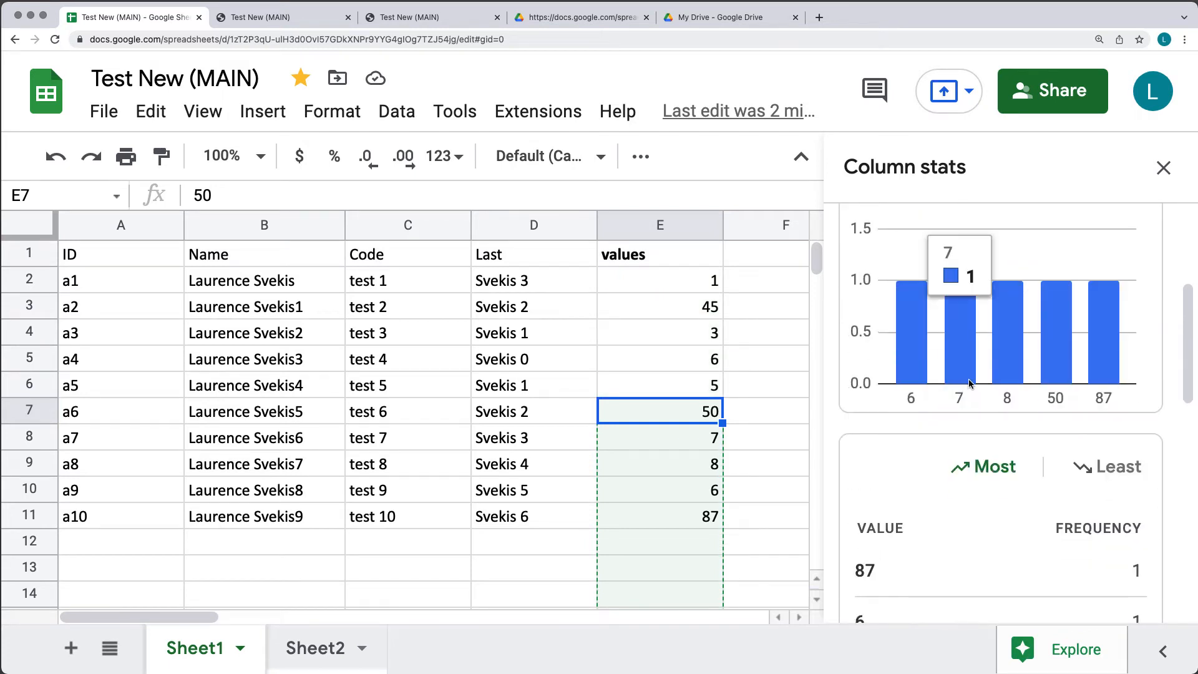
scroll(940, 371, "up", 4)
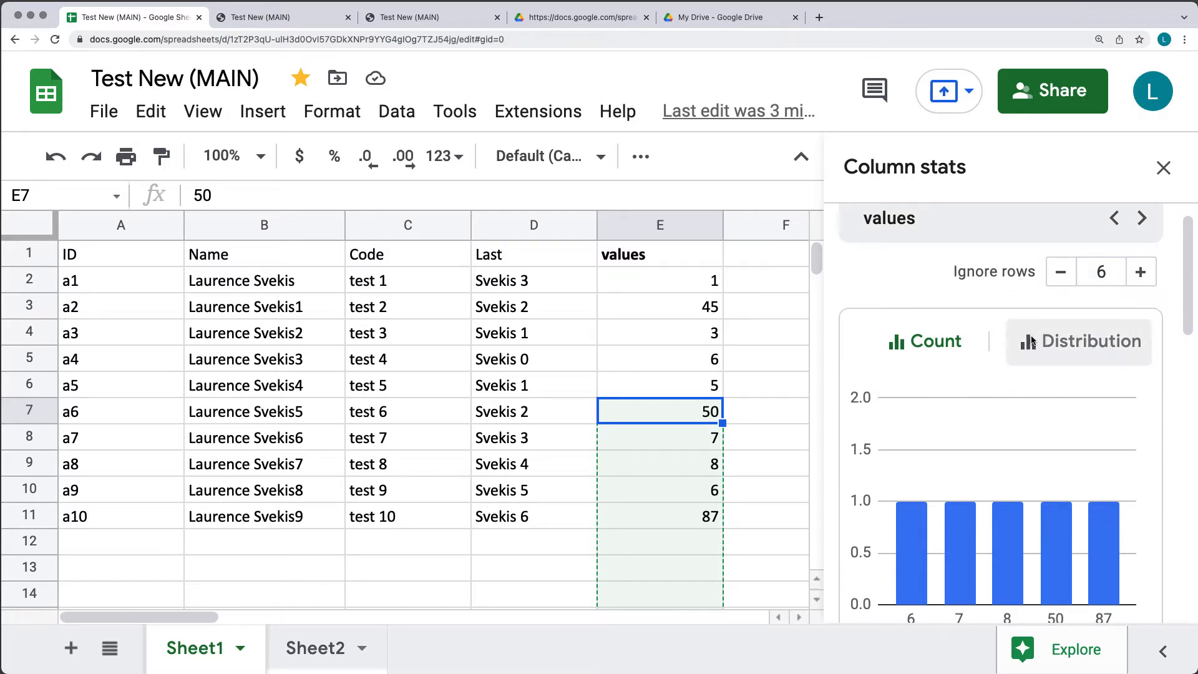
scroll(987, 419, "down", 3)
mouse_move(954, 416)
scroll(972, 402, "down", 4)
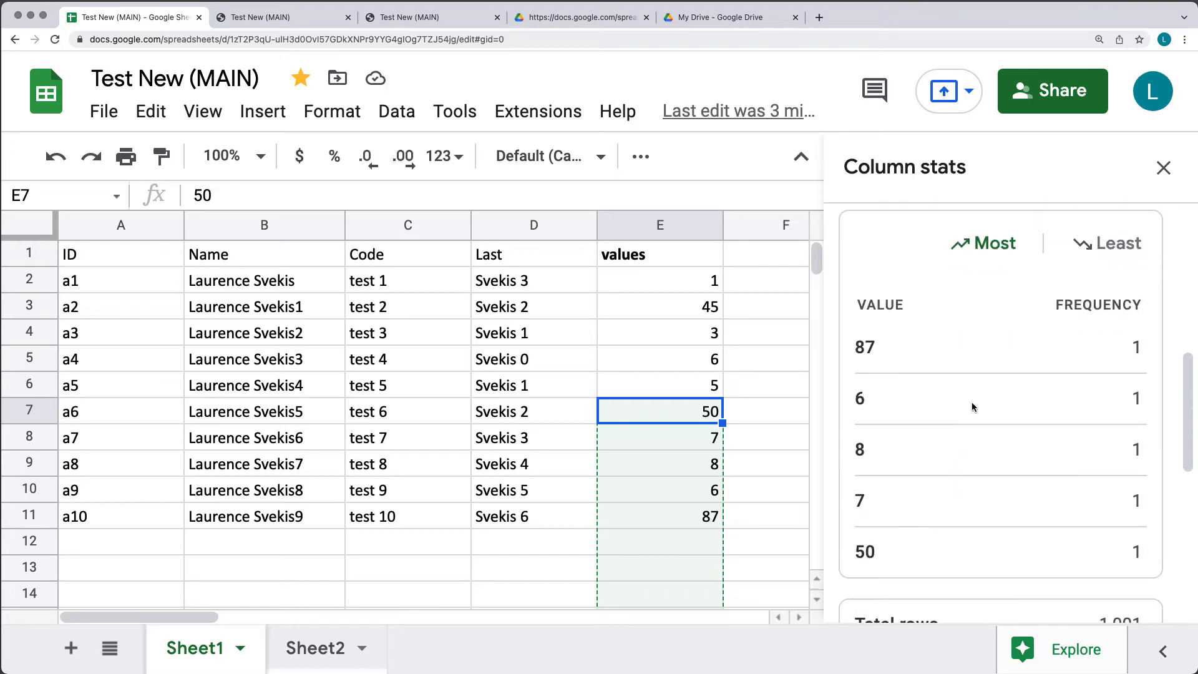
scroll(971, 401, "down", 8)
scroll(972, 404, "up", 15)
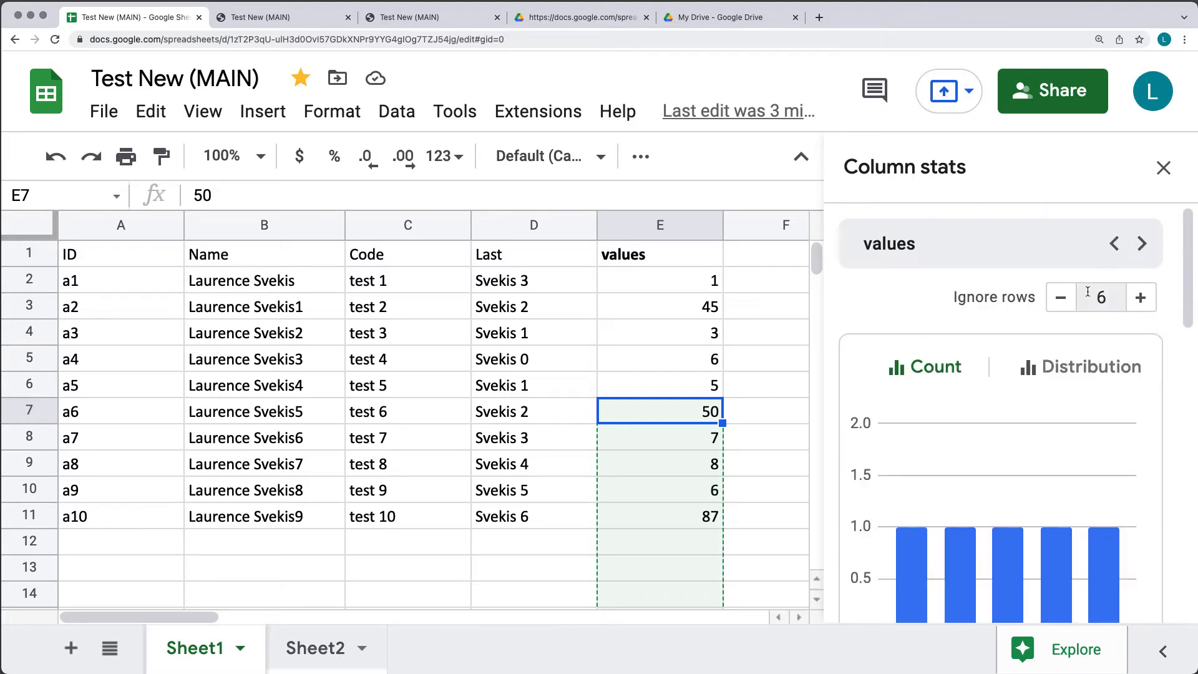
Step the Column stats back from values through Last and Code to the Name column.
left_click(1113, 245)
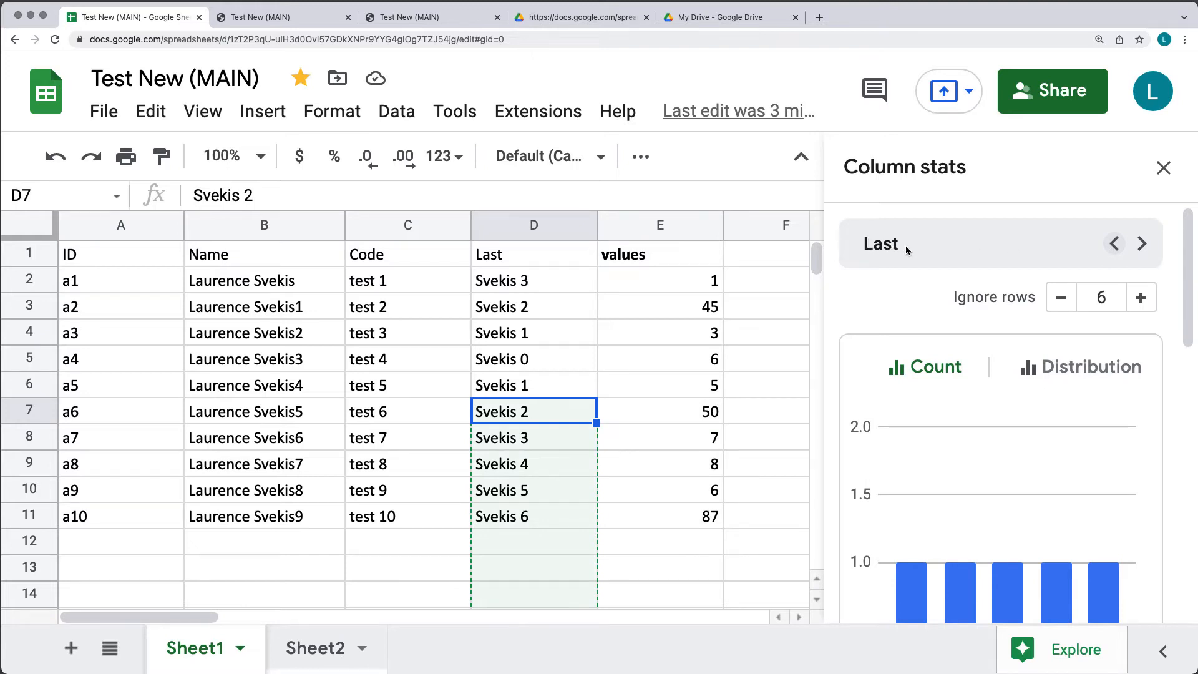
left_click(488, 257)
left_click(1113, 243)
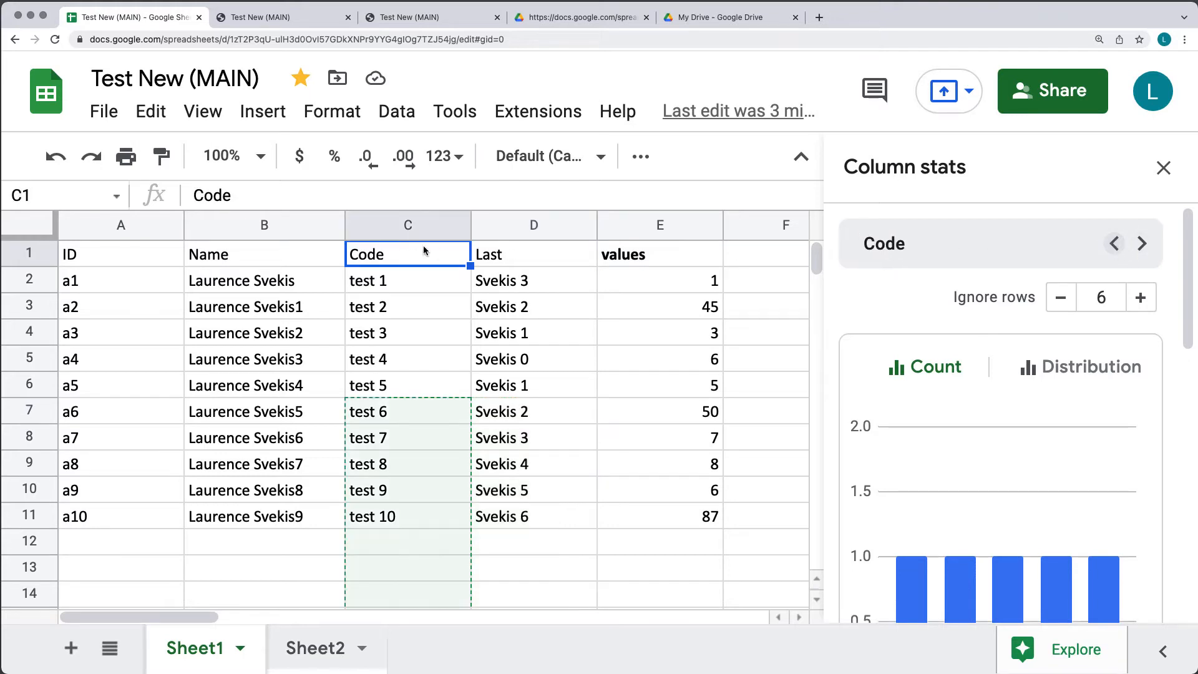
left_click(1113, 244)
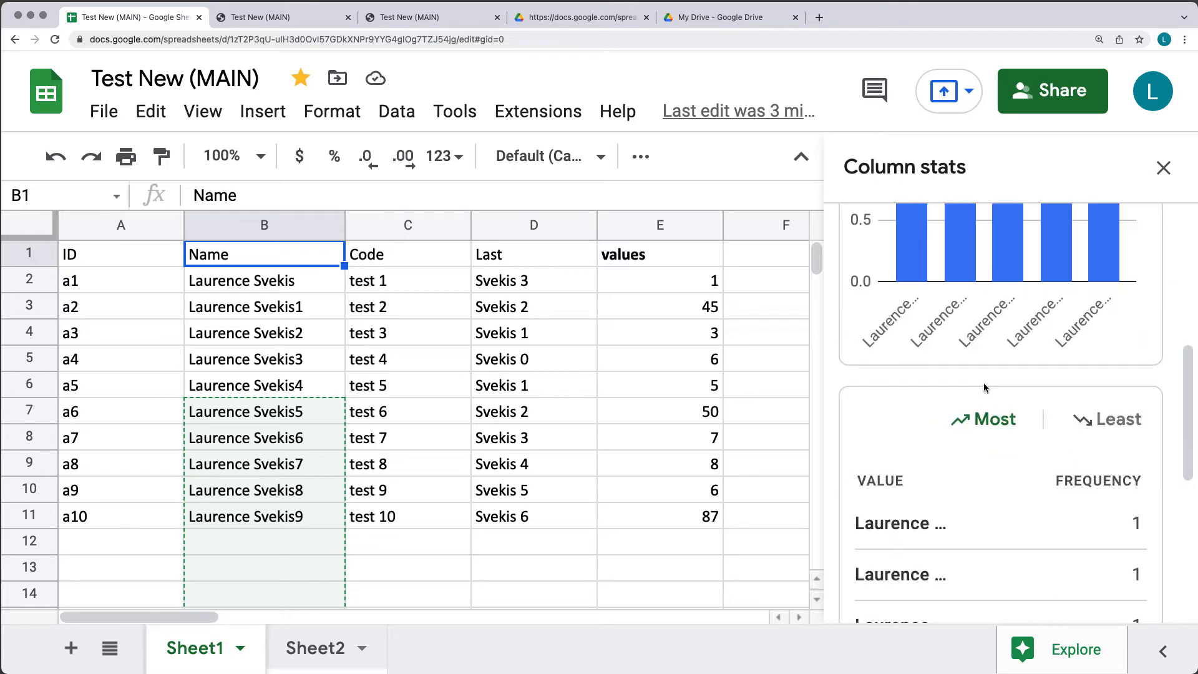
Switch the Name stats chart to Distribution and then back to Count.
scroll(1020, 335, "down", 6)
scroll(956, 351, "down", 2)
scroll(957, 343, "up", 8)
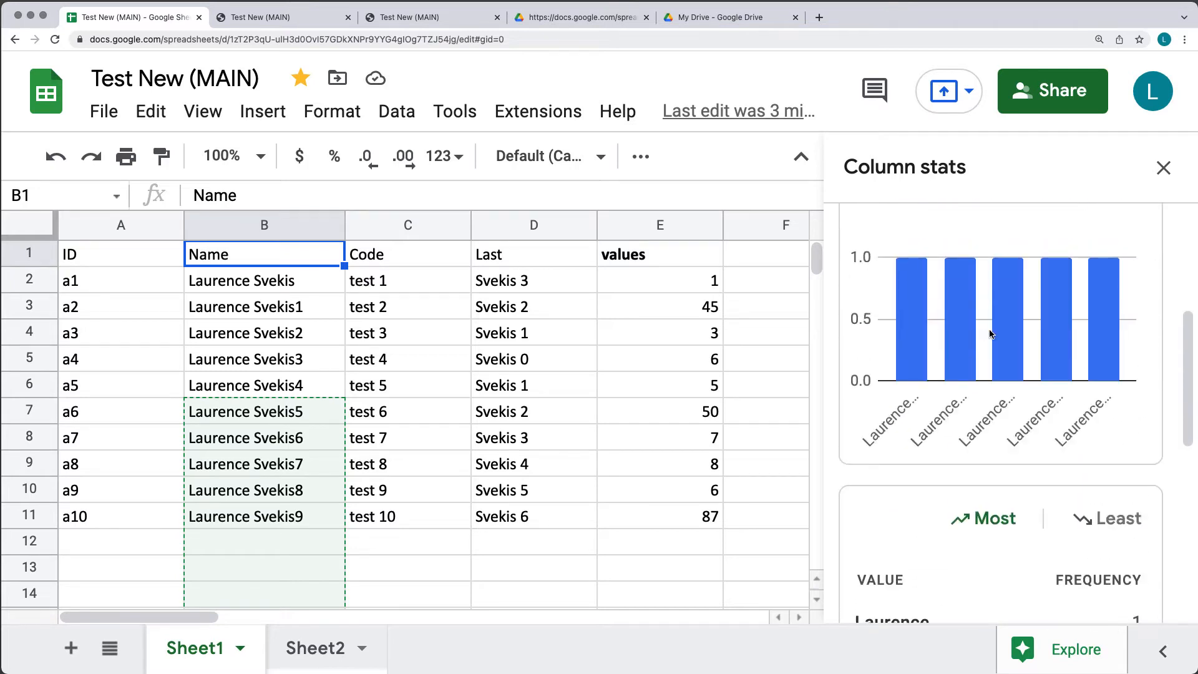
scroll(946, 404, "down", 2)
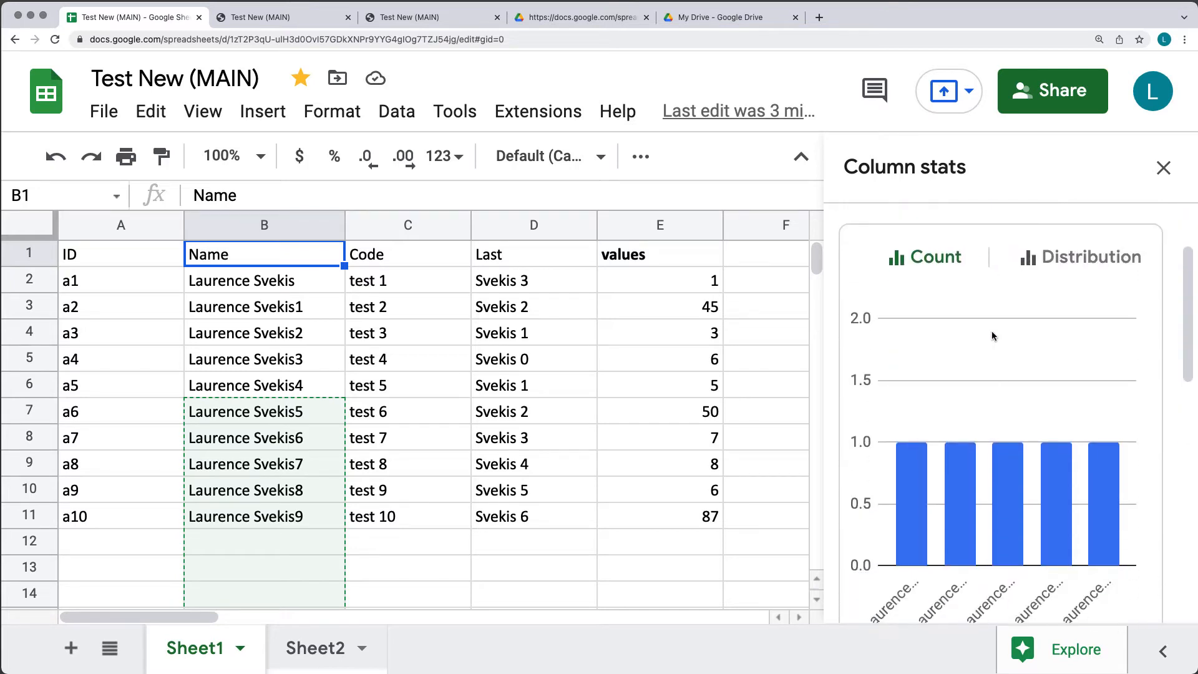
left_click(1076, 259)
left_click(924, 257)
scroll(1000, 361, "down", 5)
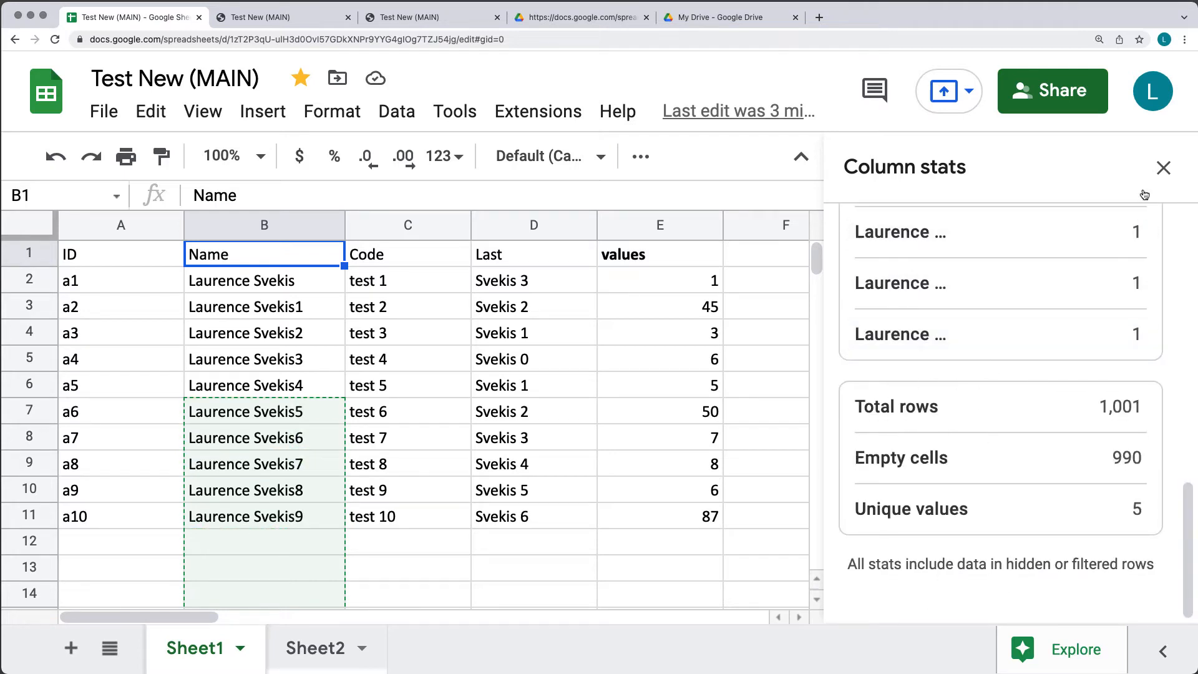
left_click(1163, 168)
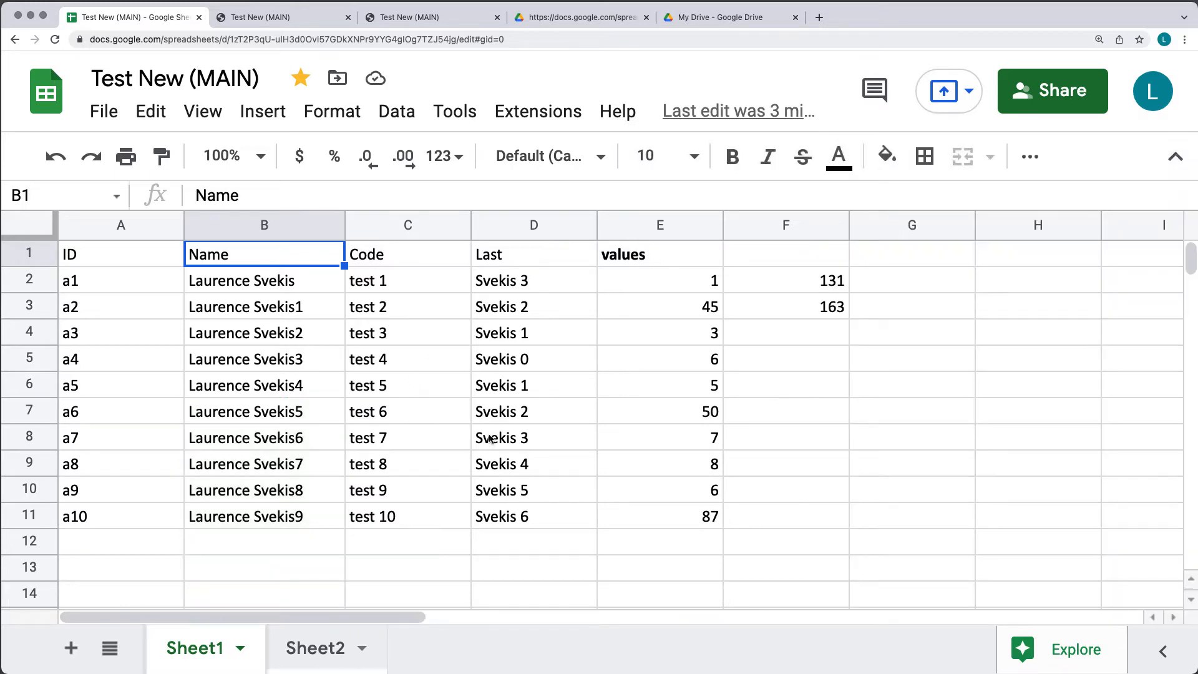
left_click(522, 435)
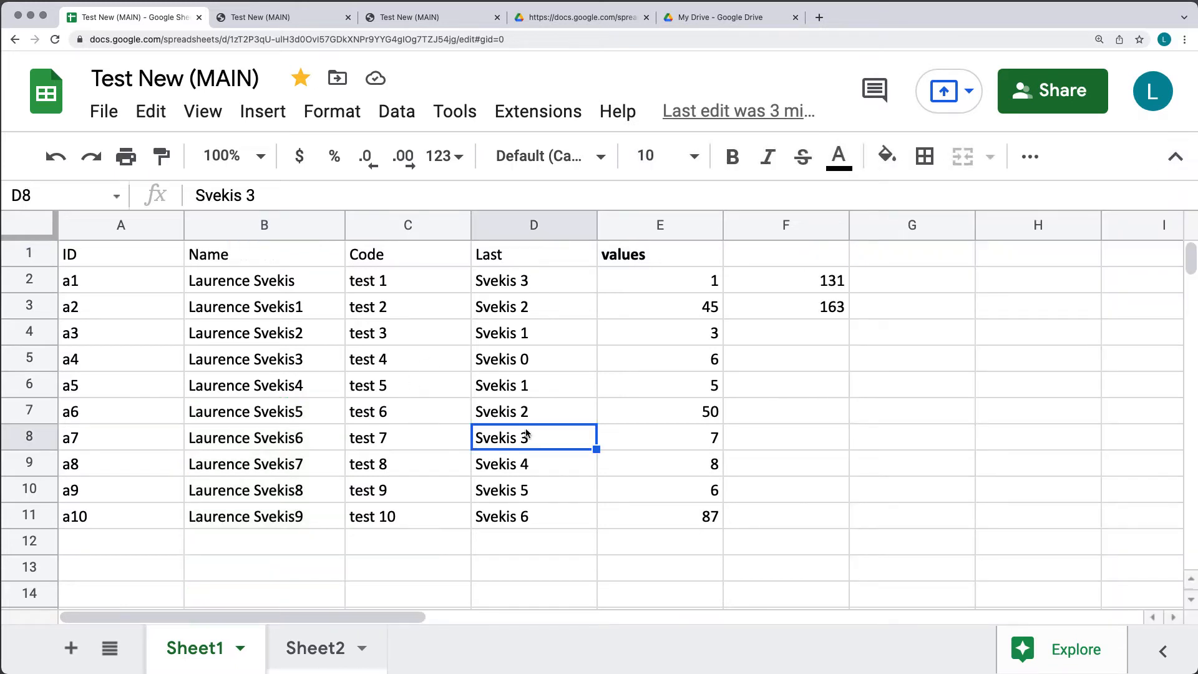
left_click(397, 112)
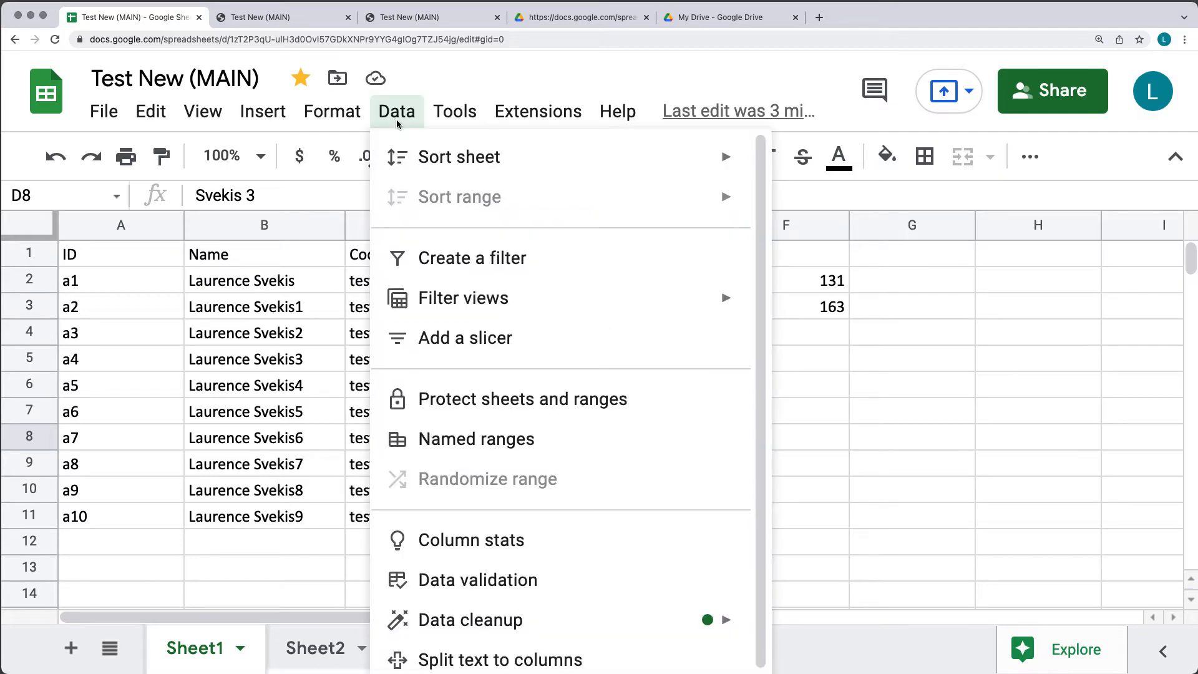
left_click(564, 591)
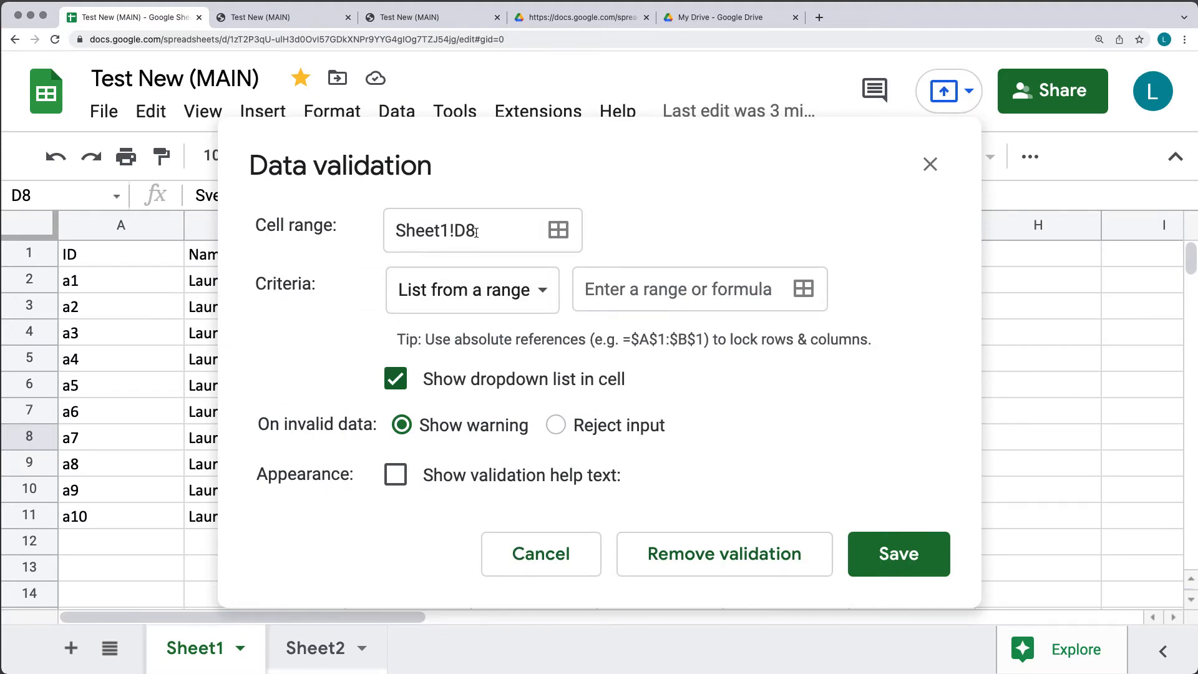
left_click_drag(511, 138, 294, 203)
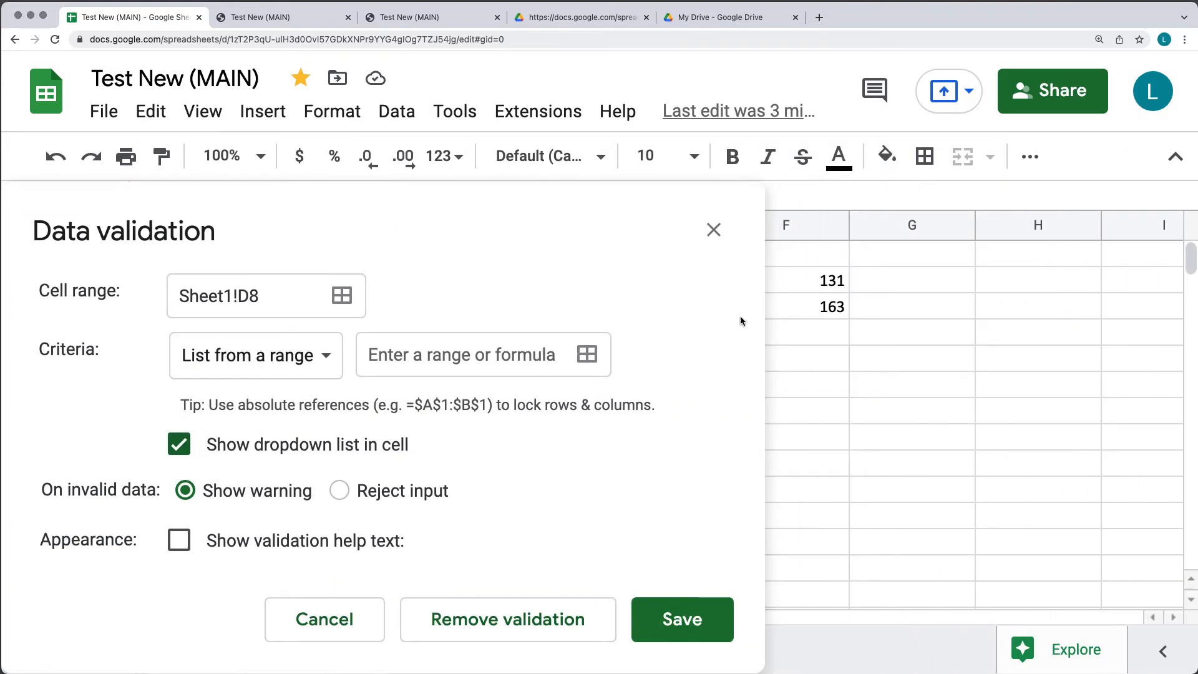
left_click_drag(599, 212, 672, 212)
Set the validation rule's cell range to column E.
left_click(588, 355)
left_click(533, 224)
left_click(372, 386)
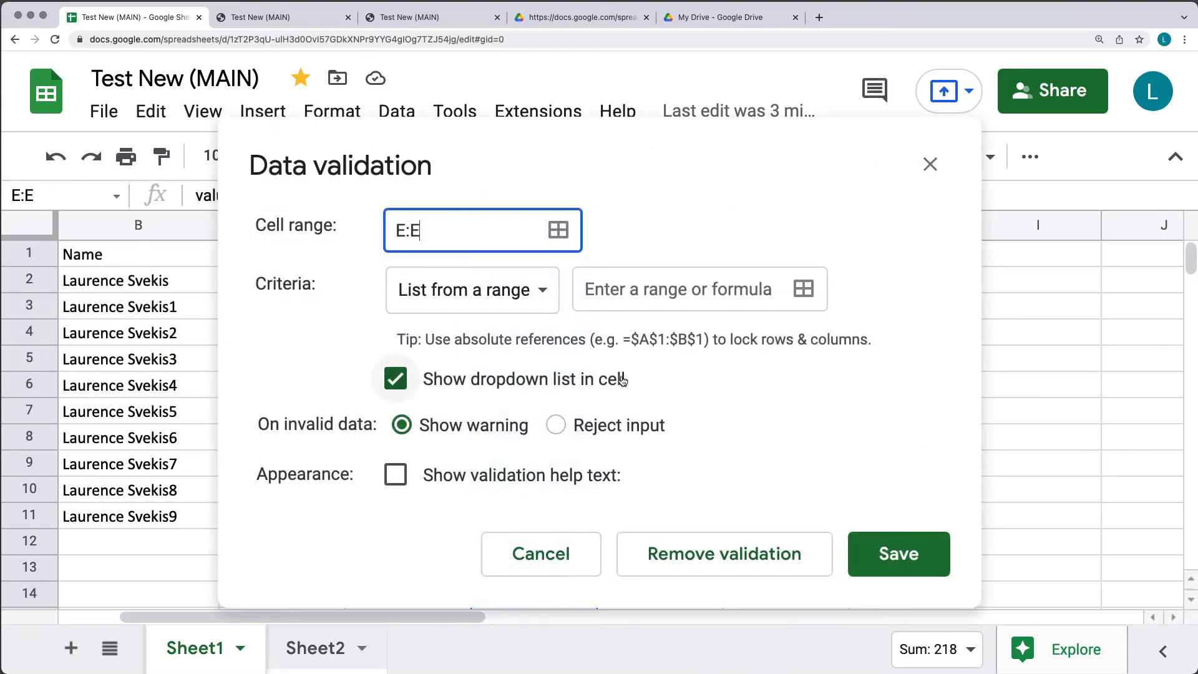
Set the criteria to Number, between, and clear the lower-limit box.
left_click(541, 296)
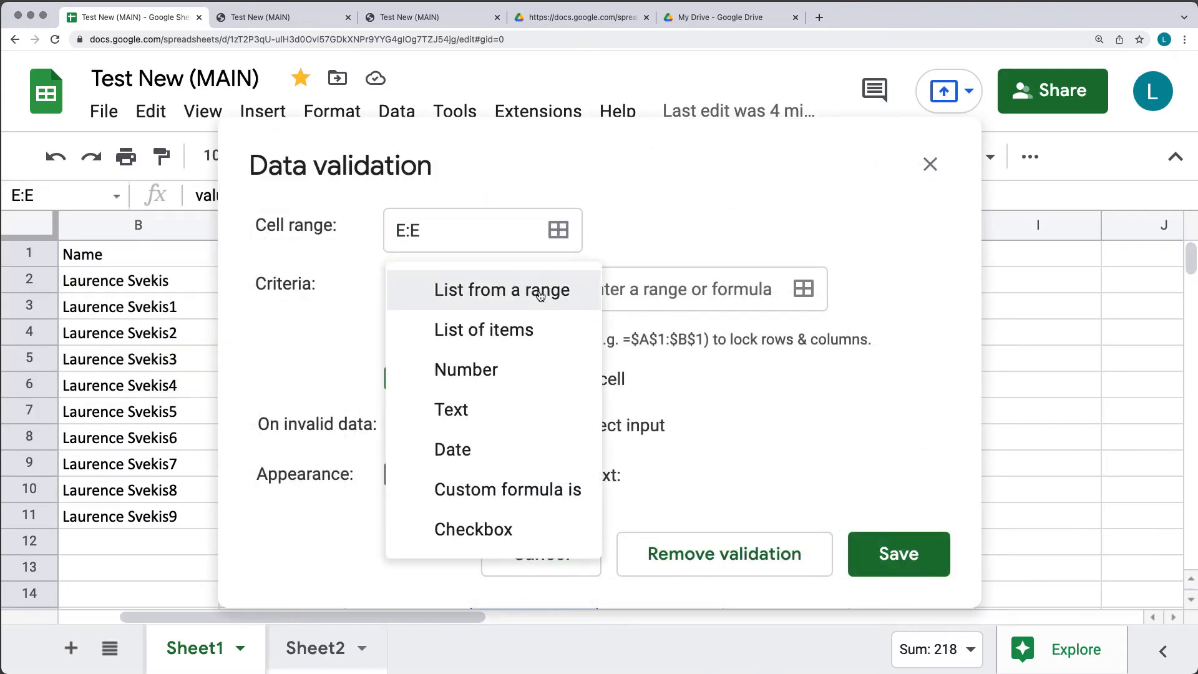
left_click(487, 374)
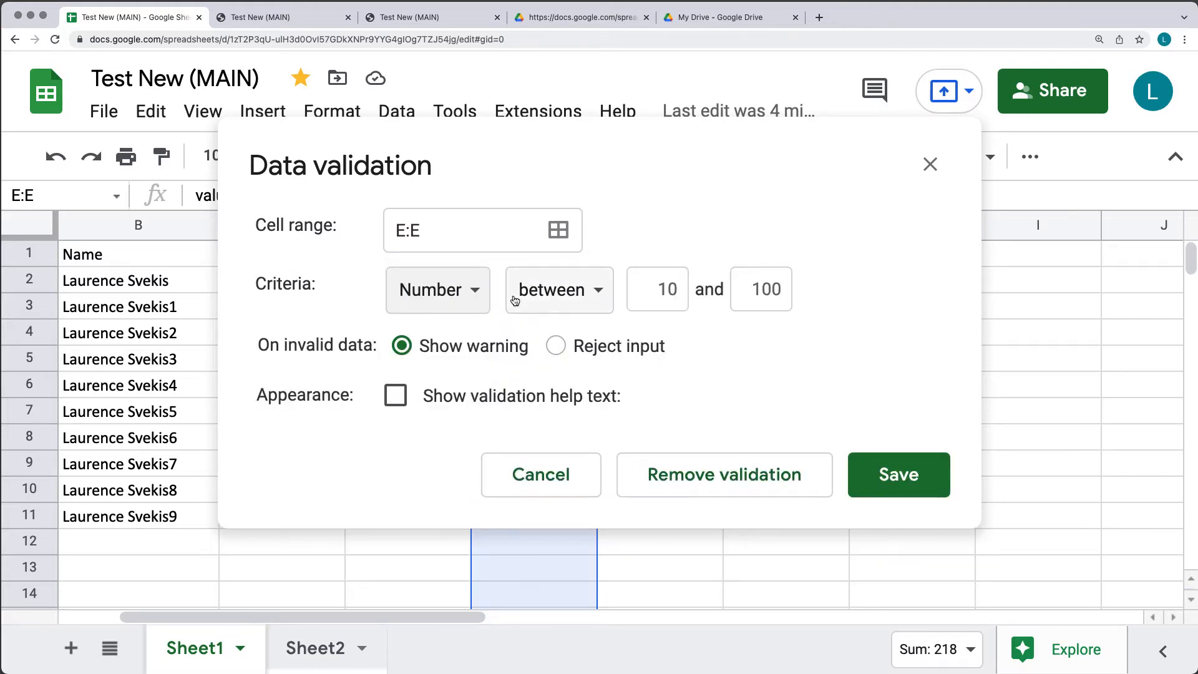
left_click(549, 297)
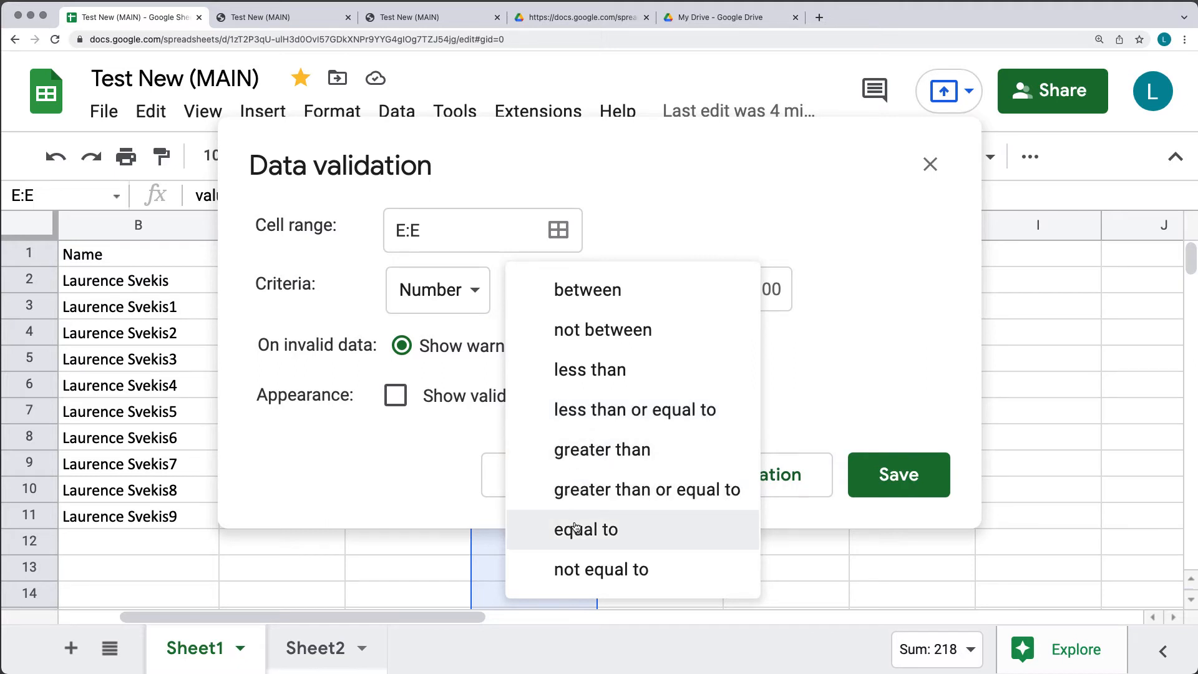
left_click(781, 374)
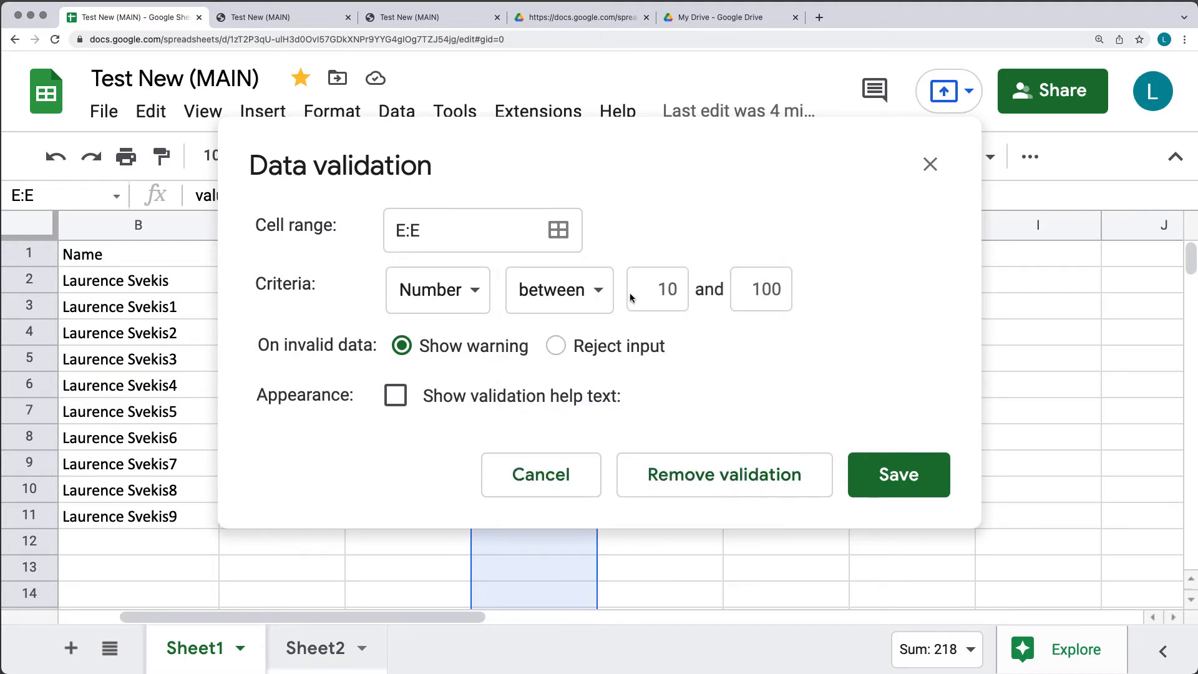
left_click(675, 289)
key("BackSpace")
key("BackSpace")
Enter 3 as the lower limit and 10 as the upper limit.
type("3")
left_click(747, 291)
type("10")
left_click(373, 378)
Turn on validation help text, select the help text, and save the rule.
left_click(393, 404)
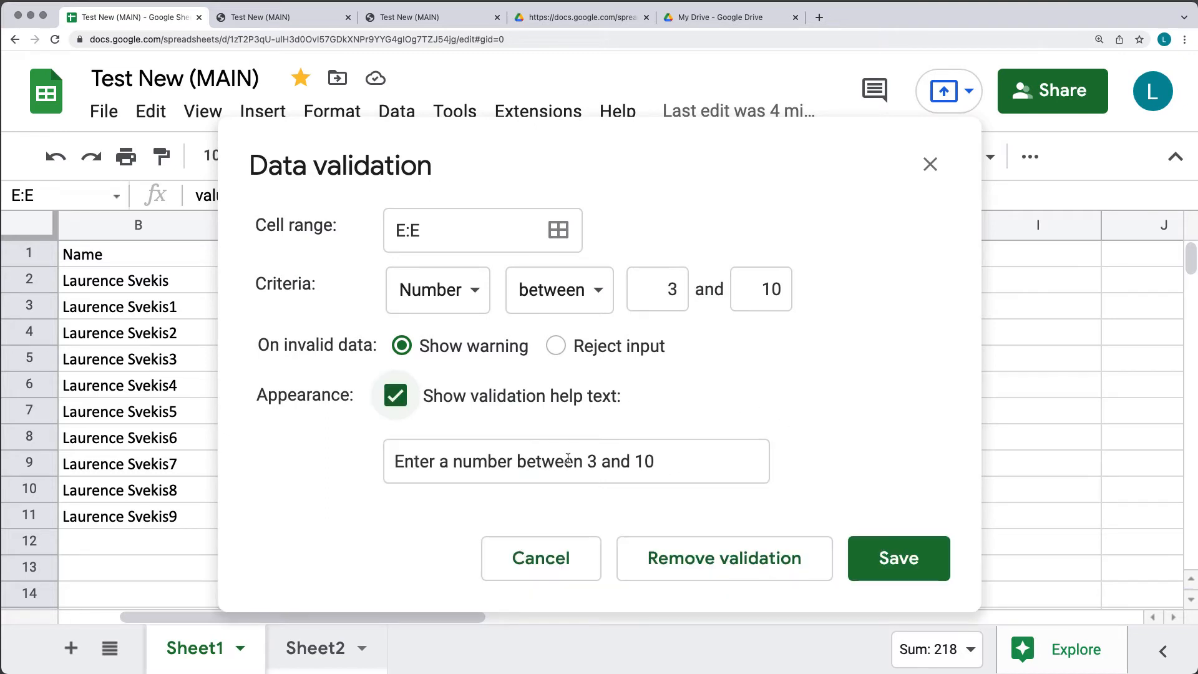
left_click(407, 462)
left_click_drag(406, 462, 748, 463)
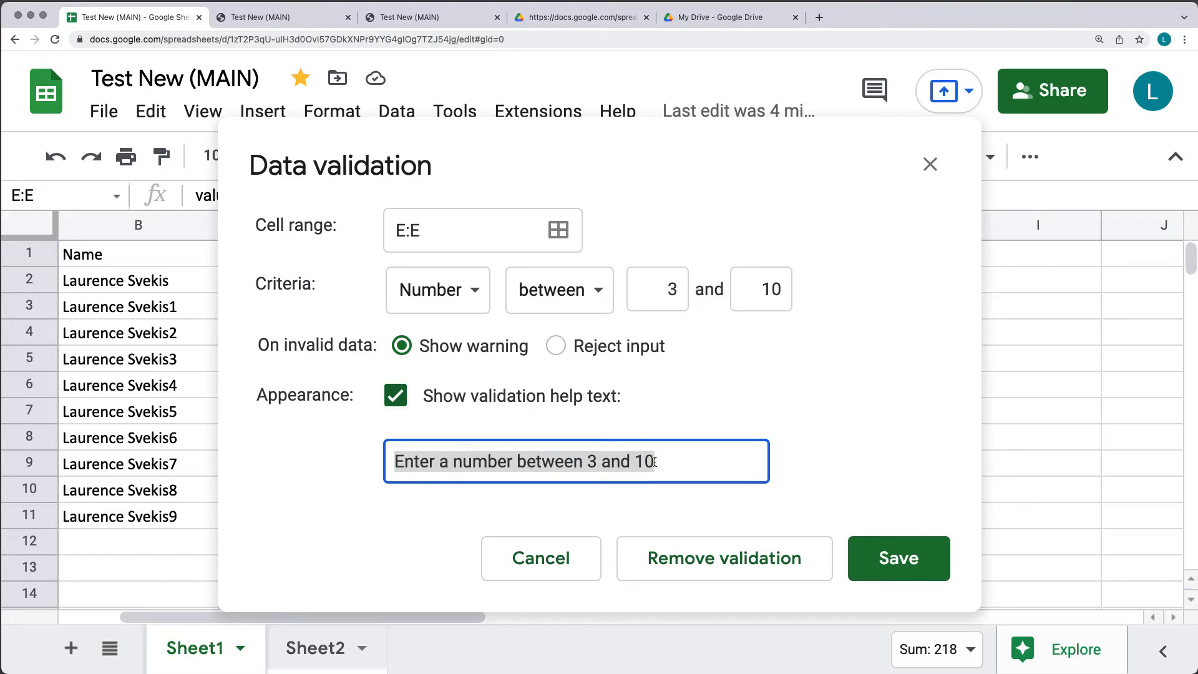
left_click(887, 560)
left_click(767, 452)
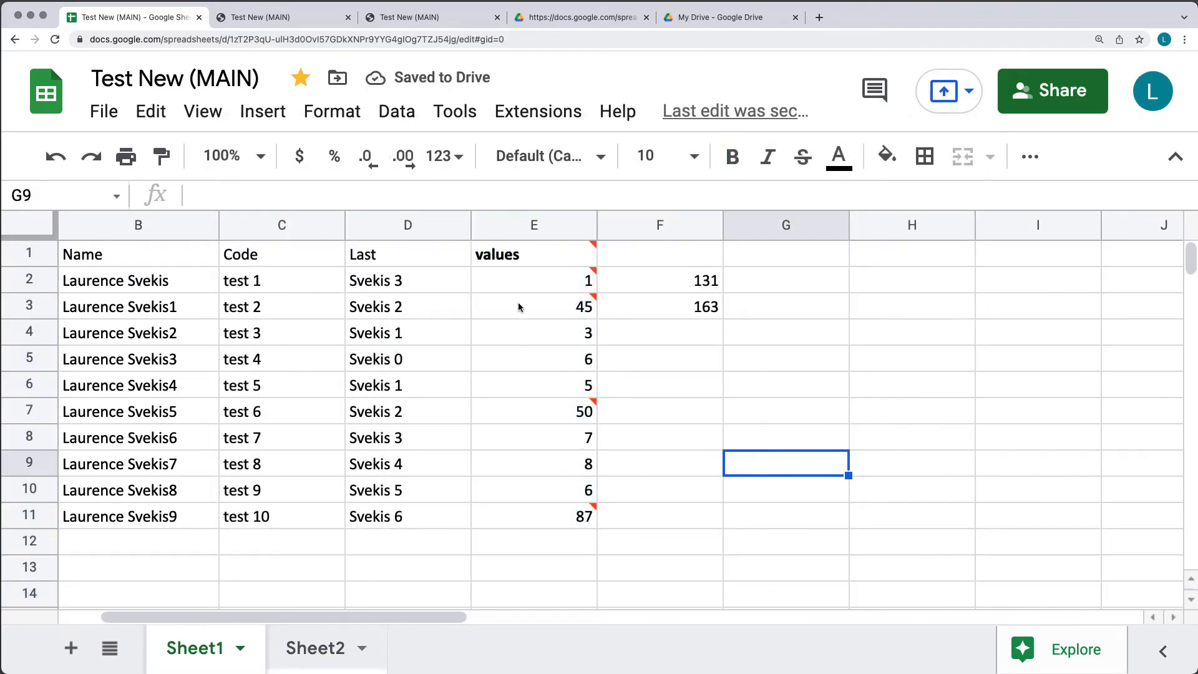
Select E1:E11 and remove its rule via Data > Data validation > Remove validation.
mouse_move(505, 303)
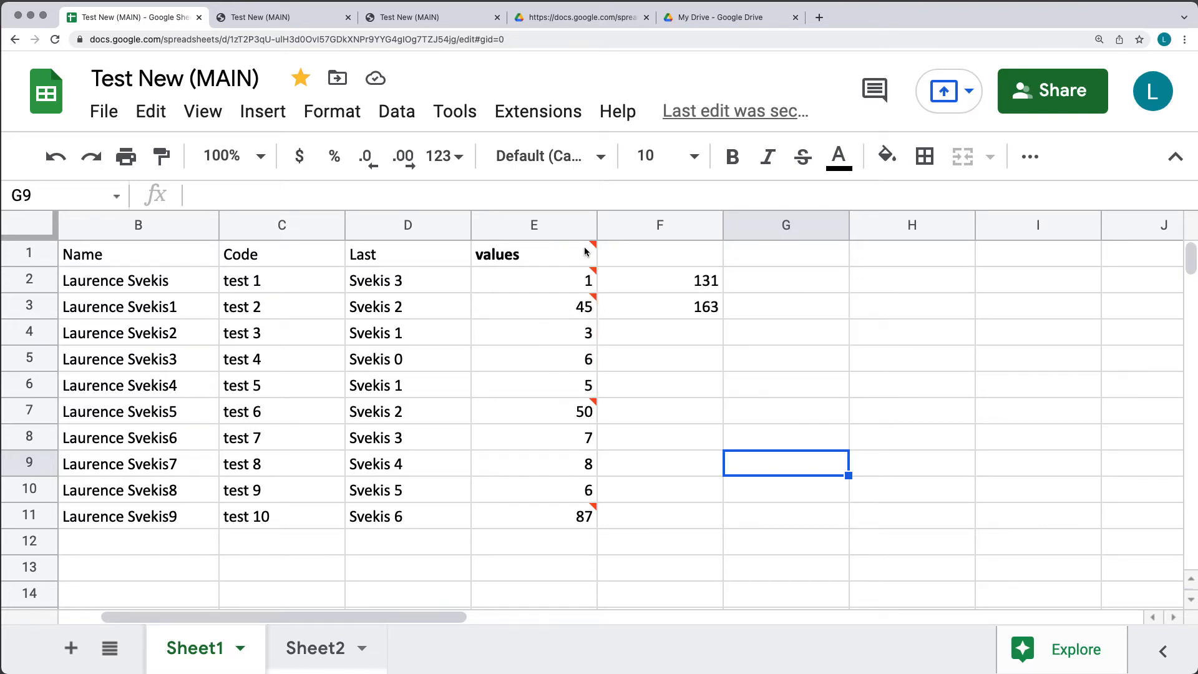
left_click_drag(584, 255, 596, 516)
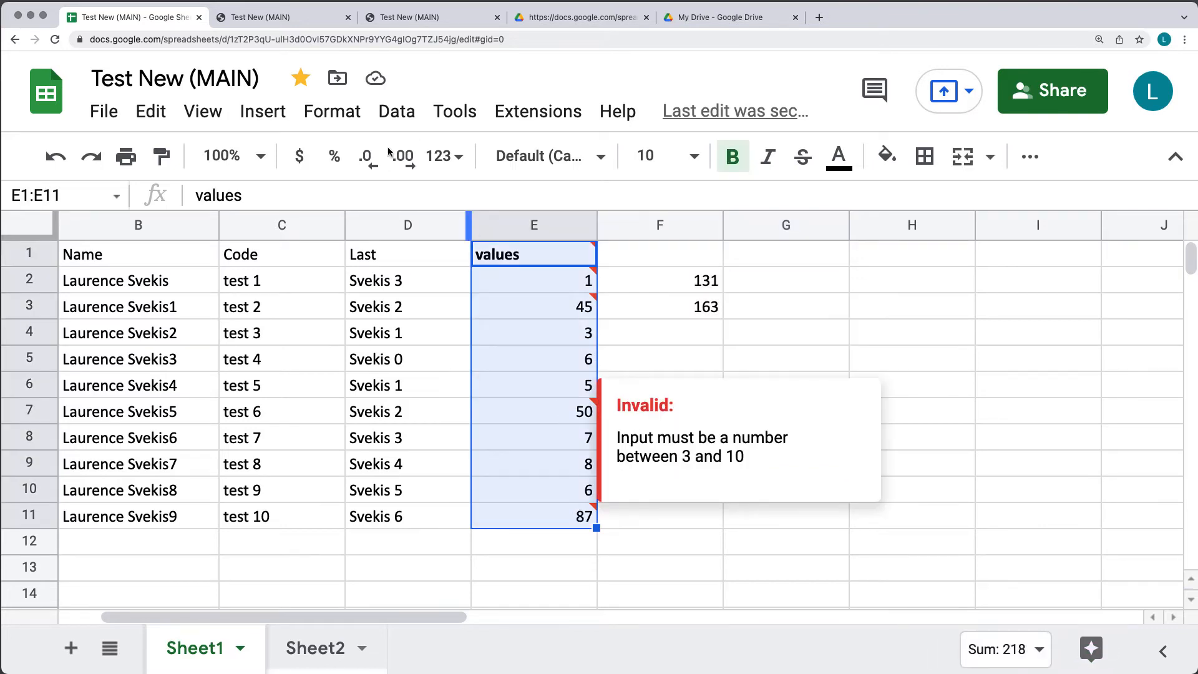
left_click(333, 116)
mouse_move(401, 119)
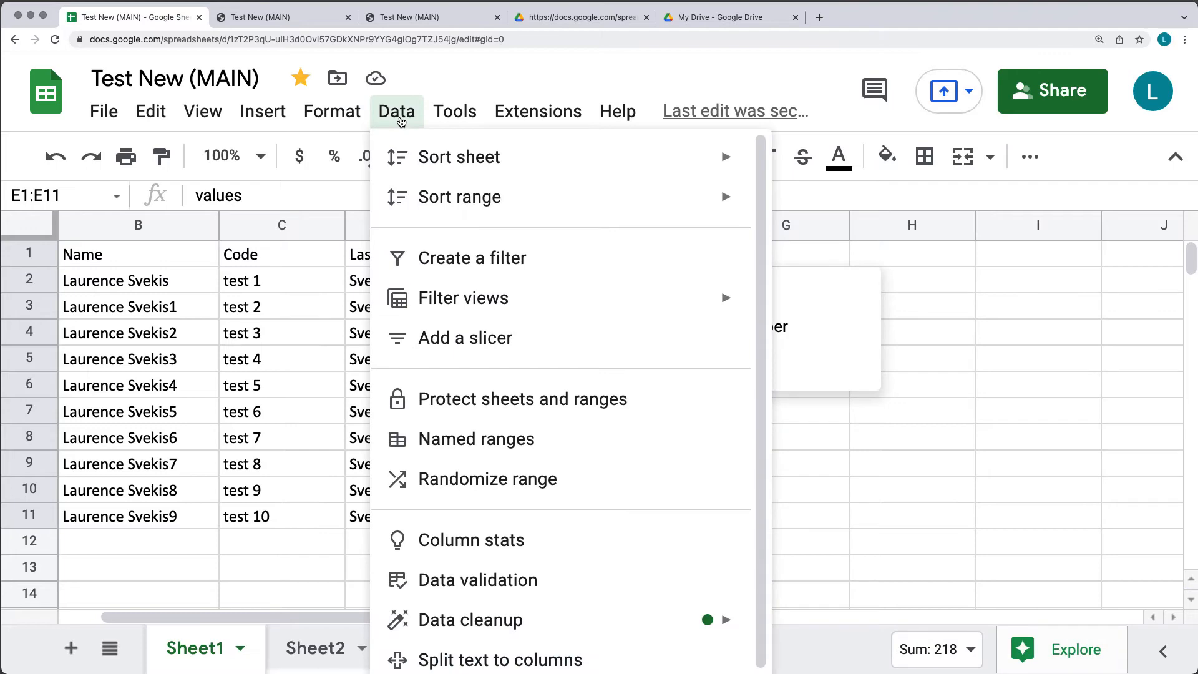
left_click(504, 577)
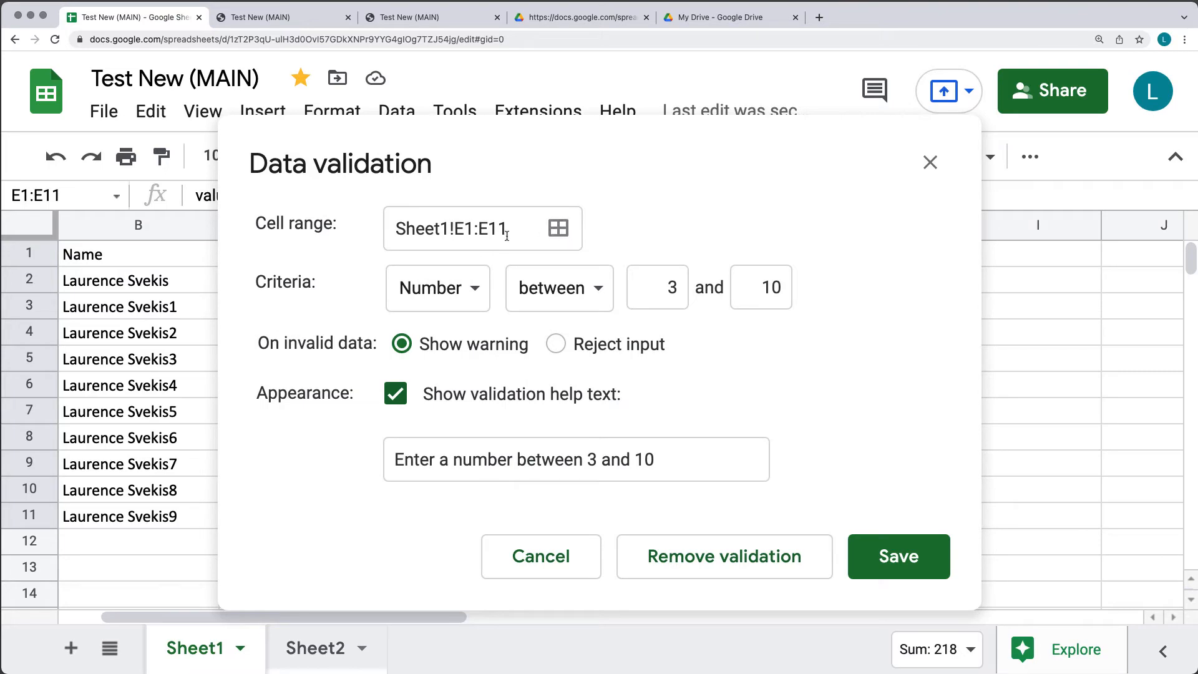
left_click(676, 558)
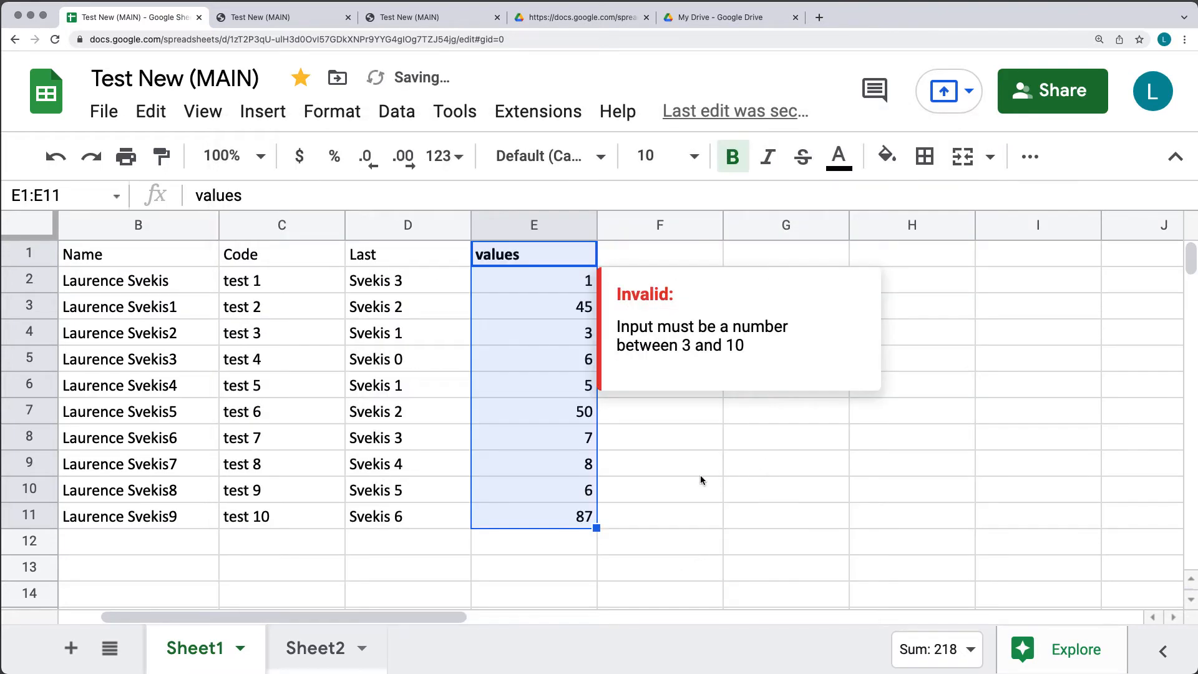
left_click(654, 484)
left_click_drag(578, 279, 584, 517)
left_click(765, 499)
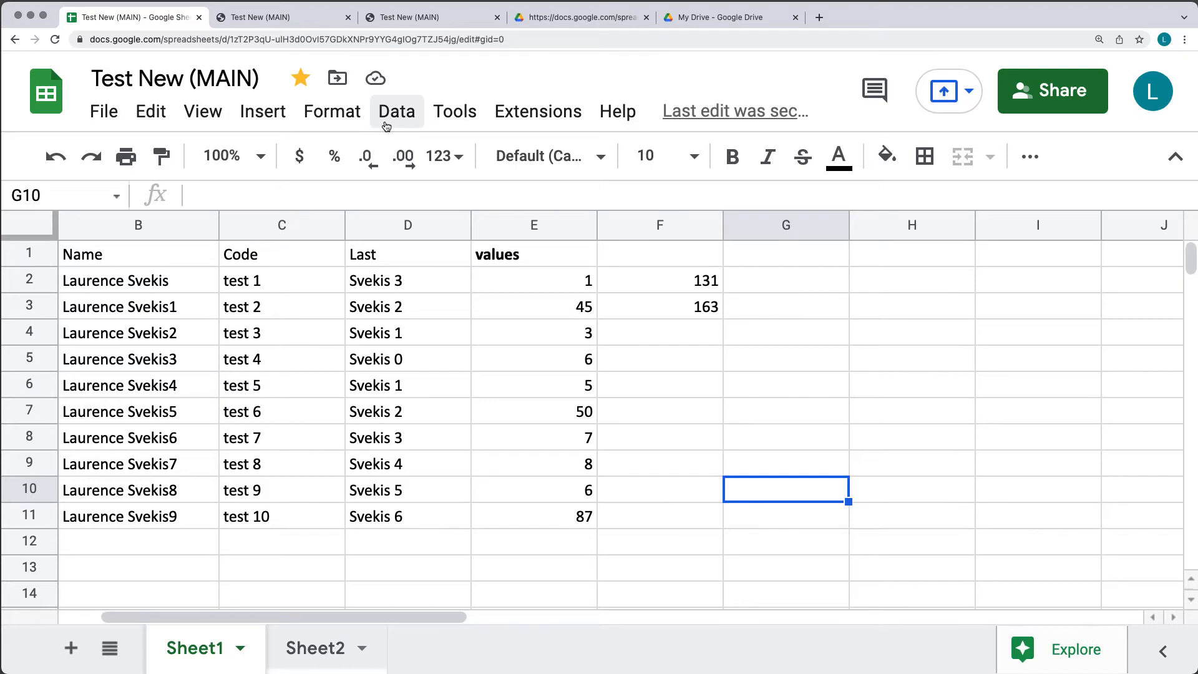
left_click(384, 124)
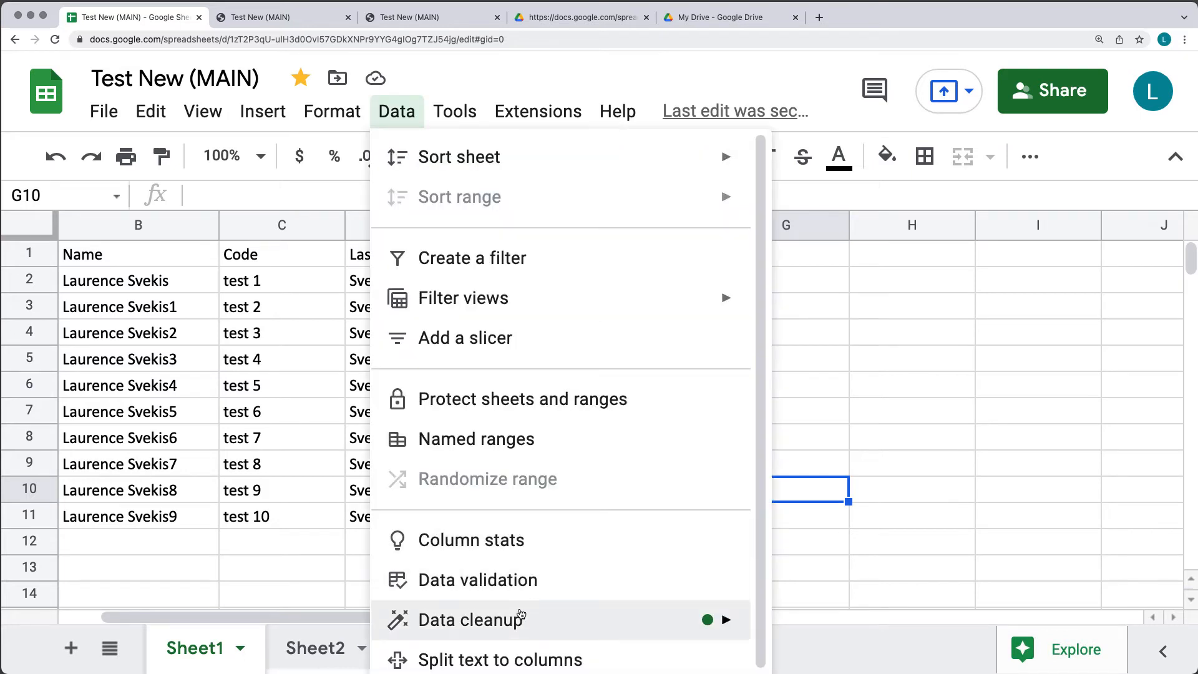
scroll(533, 593, "down", 1)
mouse_move(531, 612)
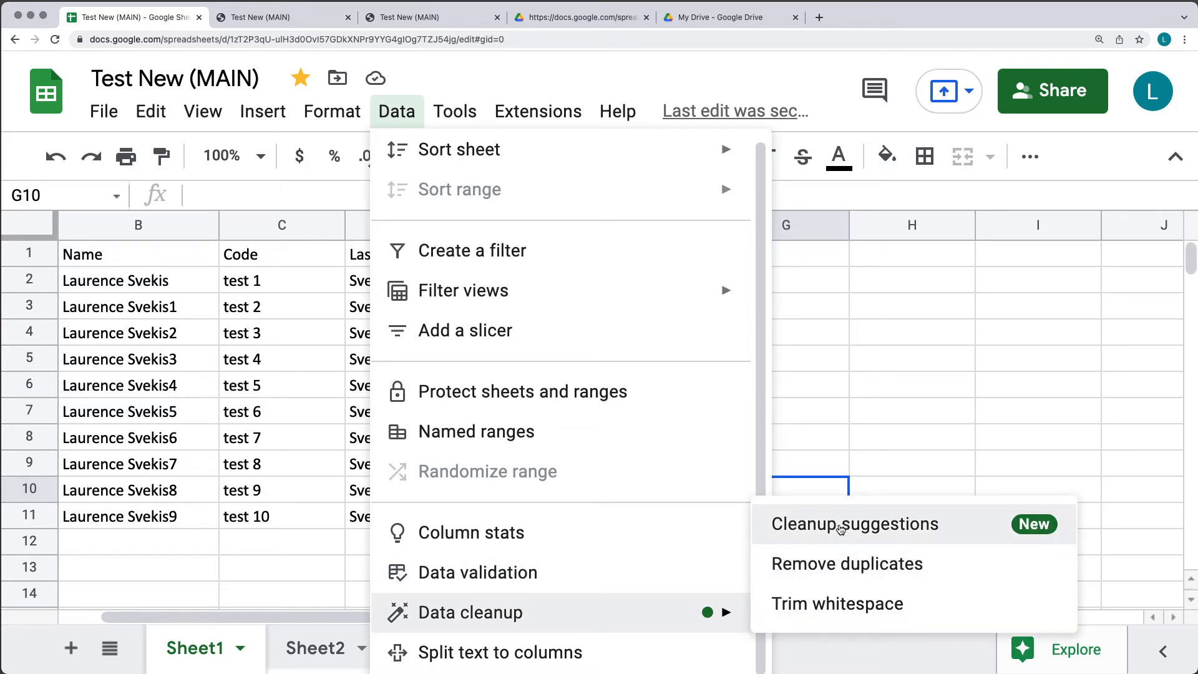
left_click(838, 604)
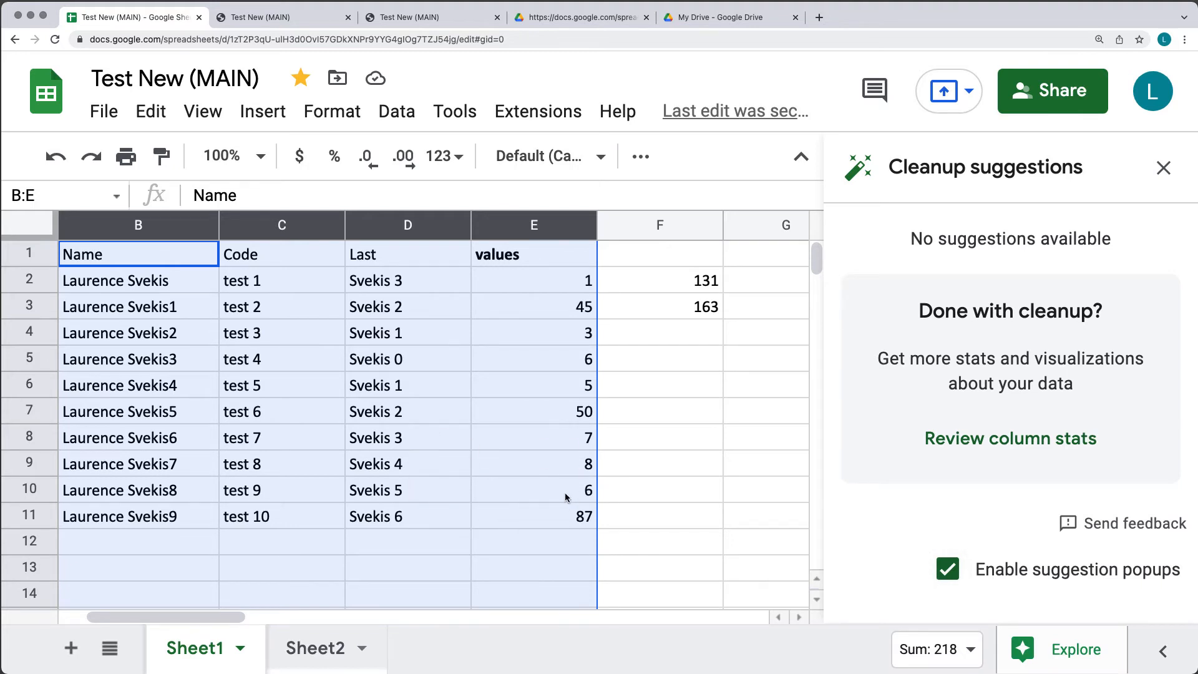
left_click(1164, 167)
left_click(600, 386)
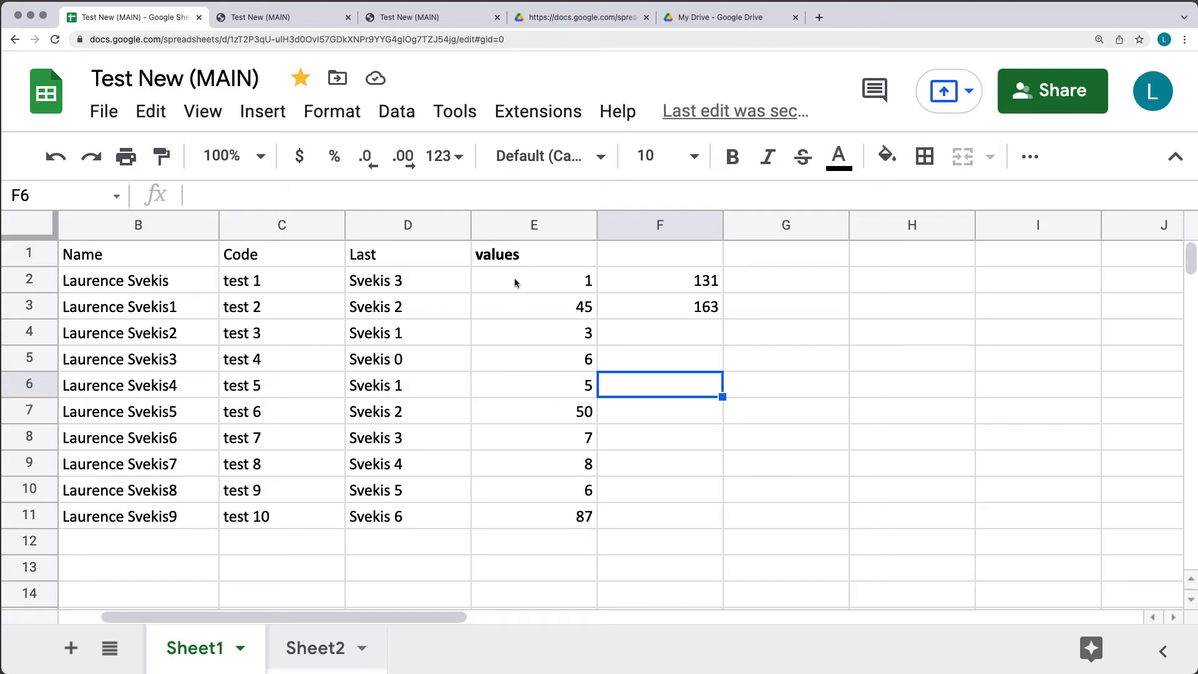
Locate the duplicate value 6 in E5 and E10 and select column E.
left_click(397, 111)
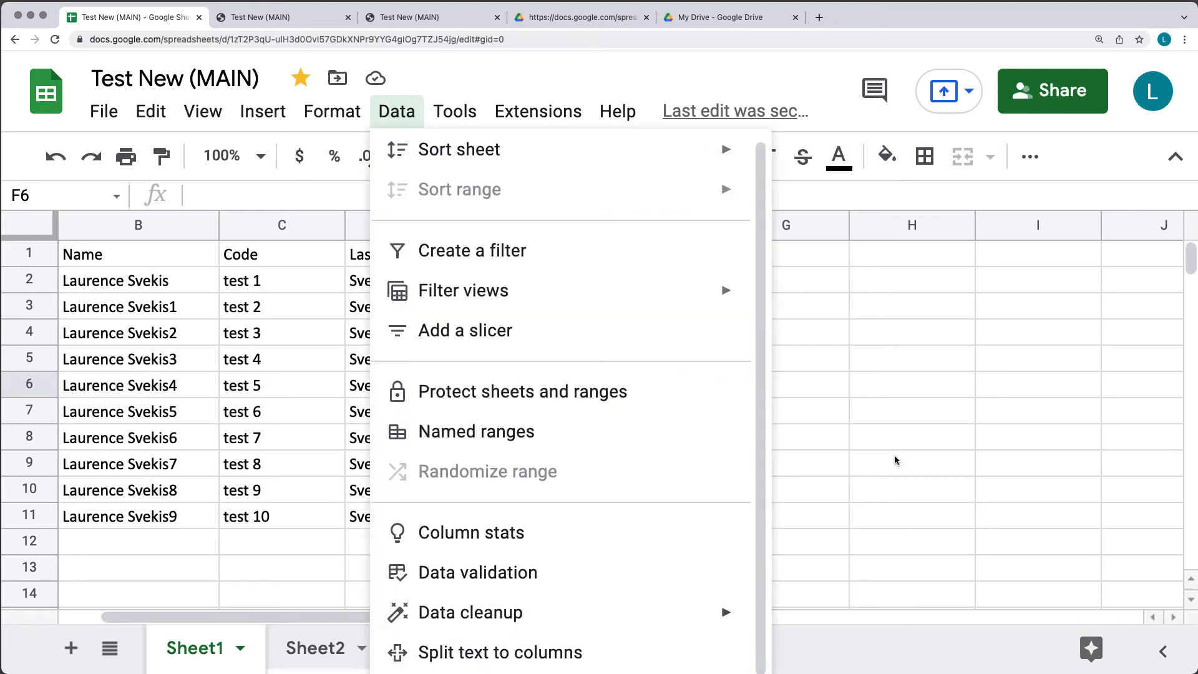
left_click(895, 440)
left_click(565, 488)
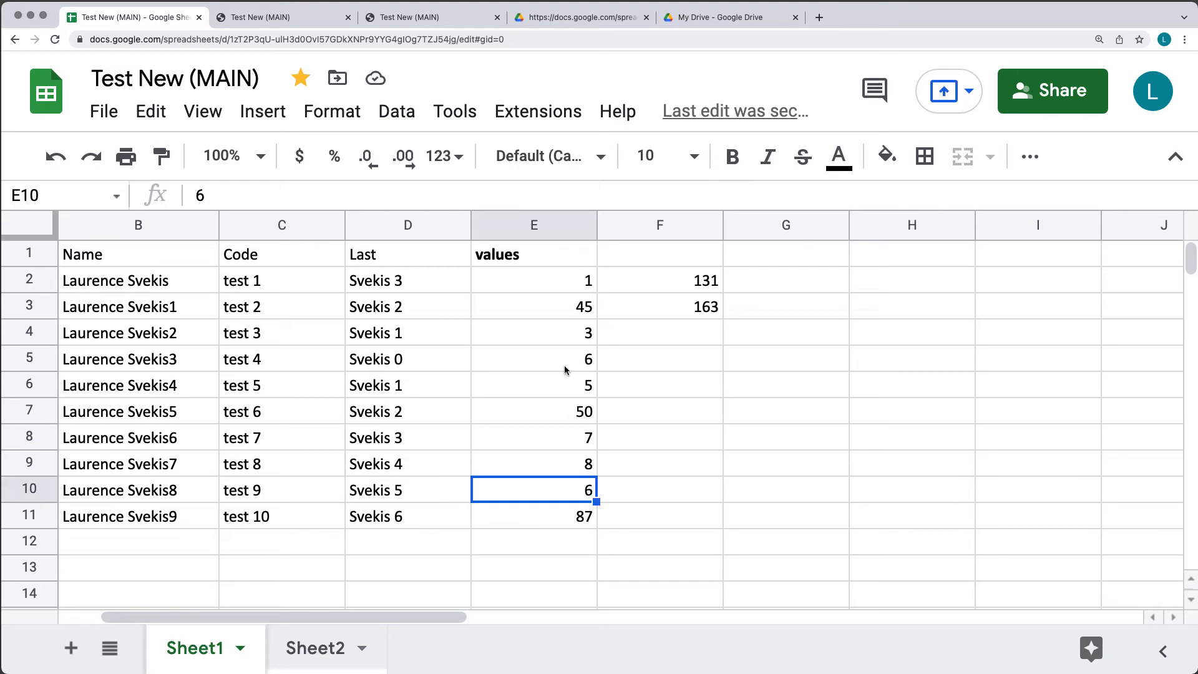
left_click(565, 368)
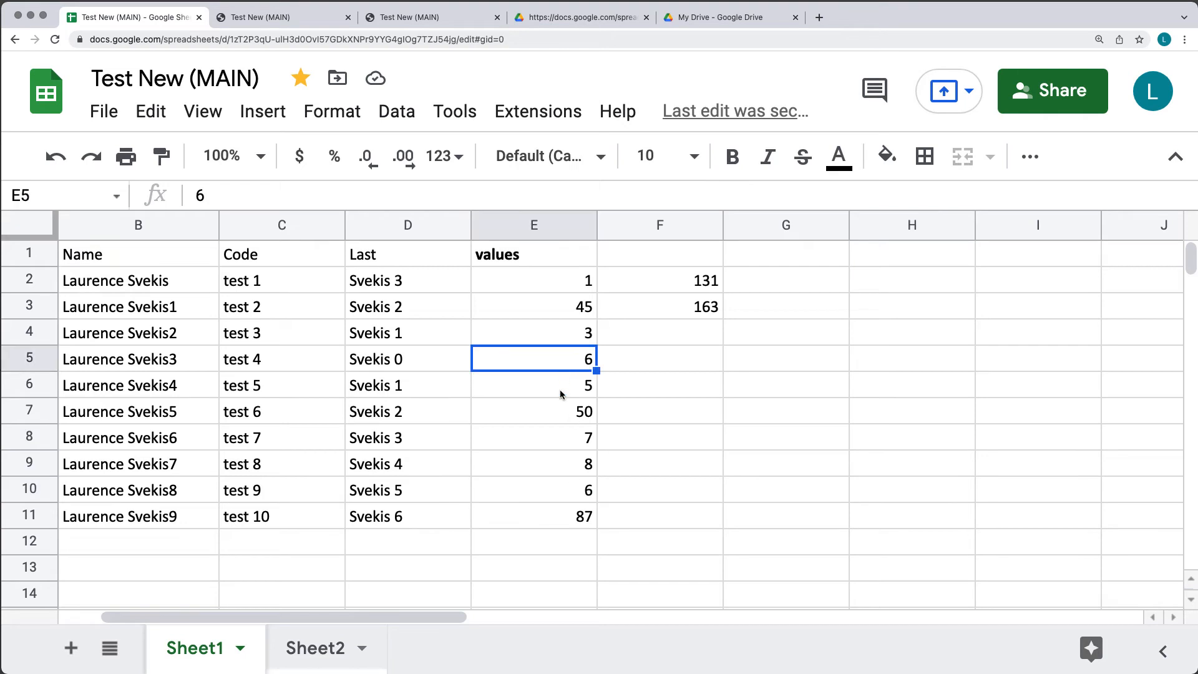
left_click(536, 225)
Run Remove duplicates expanded to A:F, comparing only Column E.
left_click(397, 111)
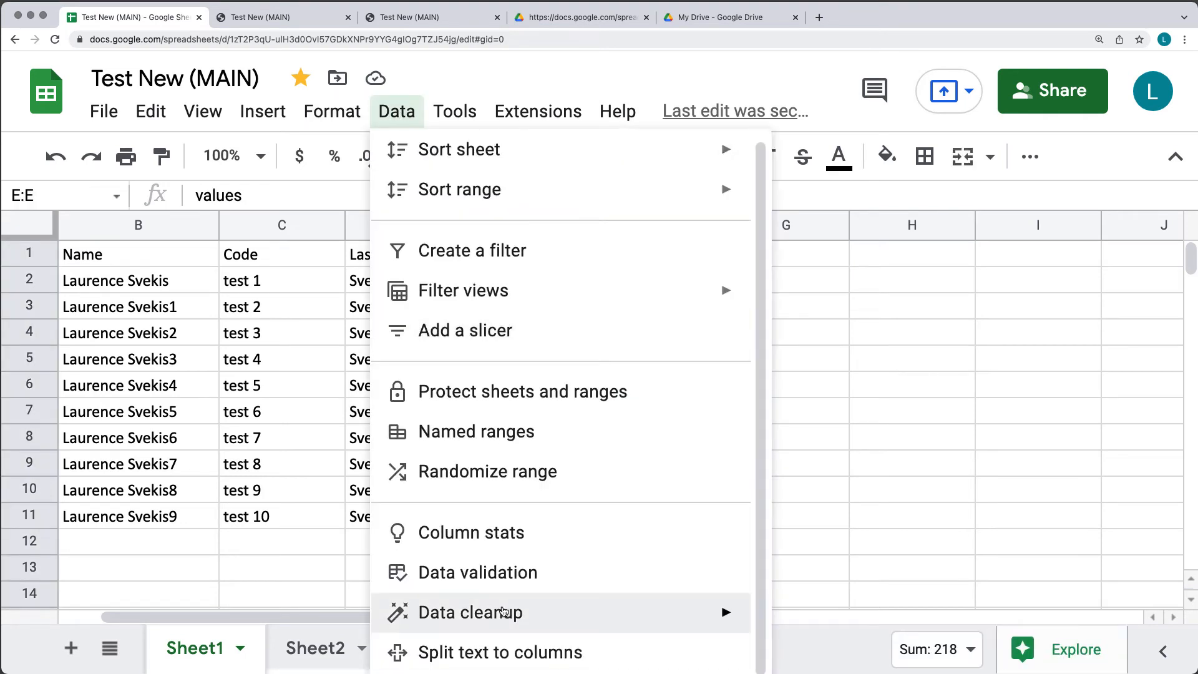
left_click(889, 567)
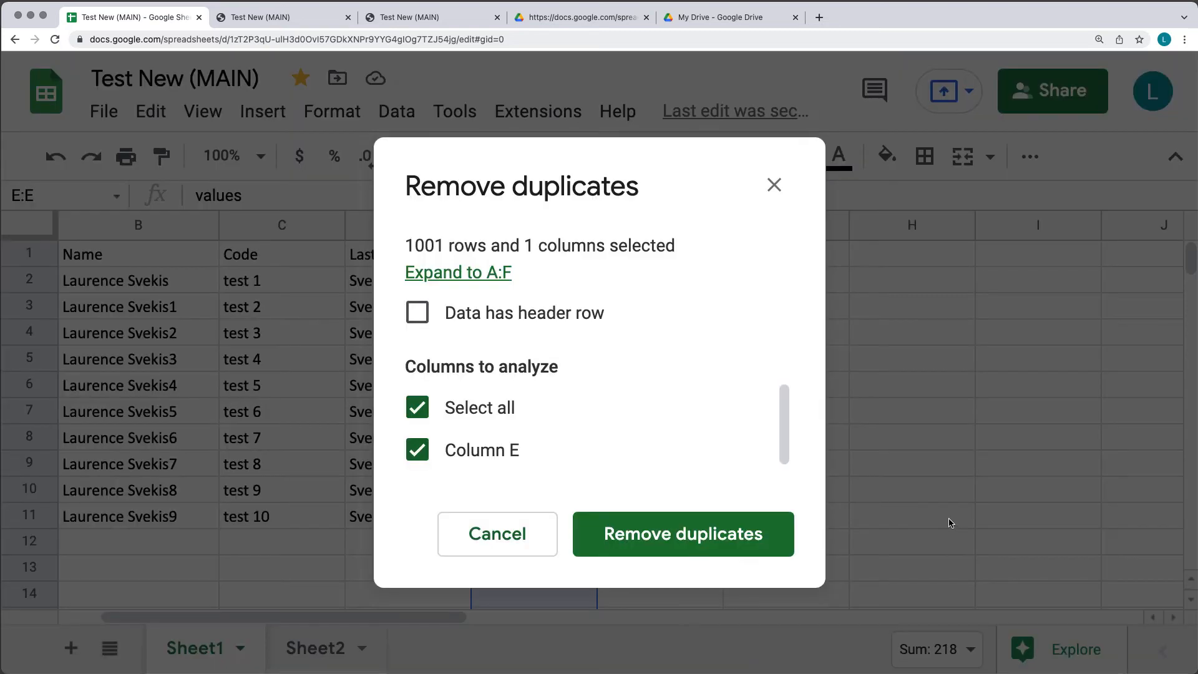
left_click(448, 274)
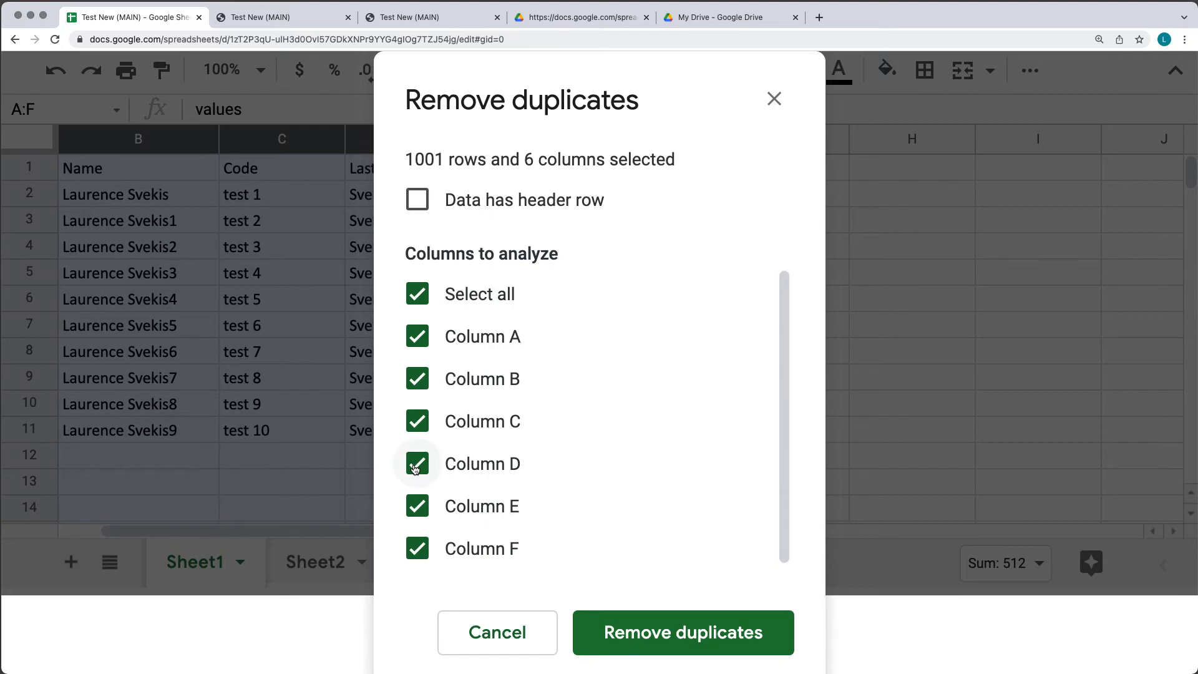
left_click(416, 465)
left_click(417, 421)
left_click(417, 379)
left_click(415, 336)
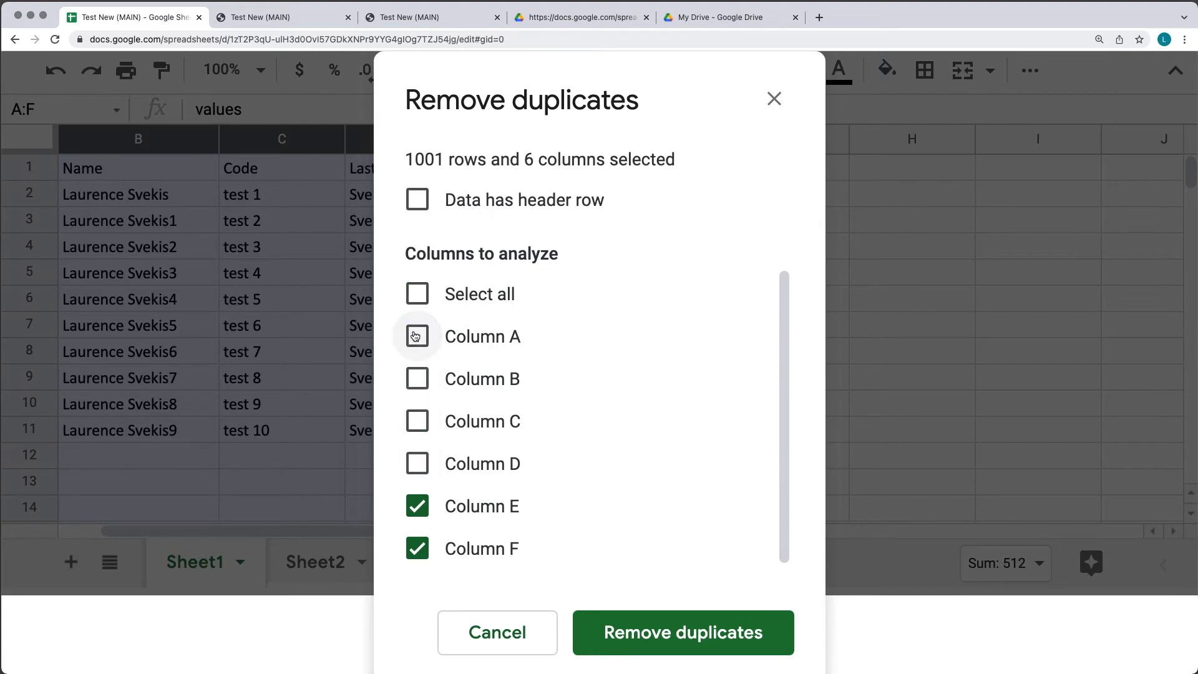
left_click(416, 548)
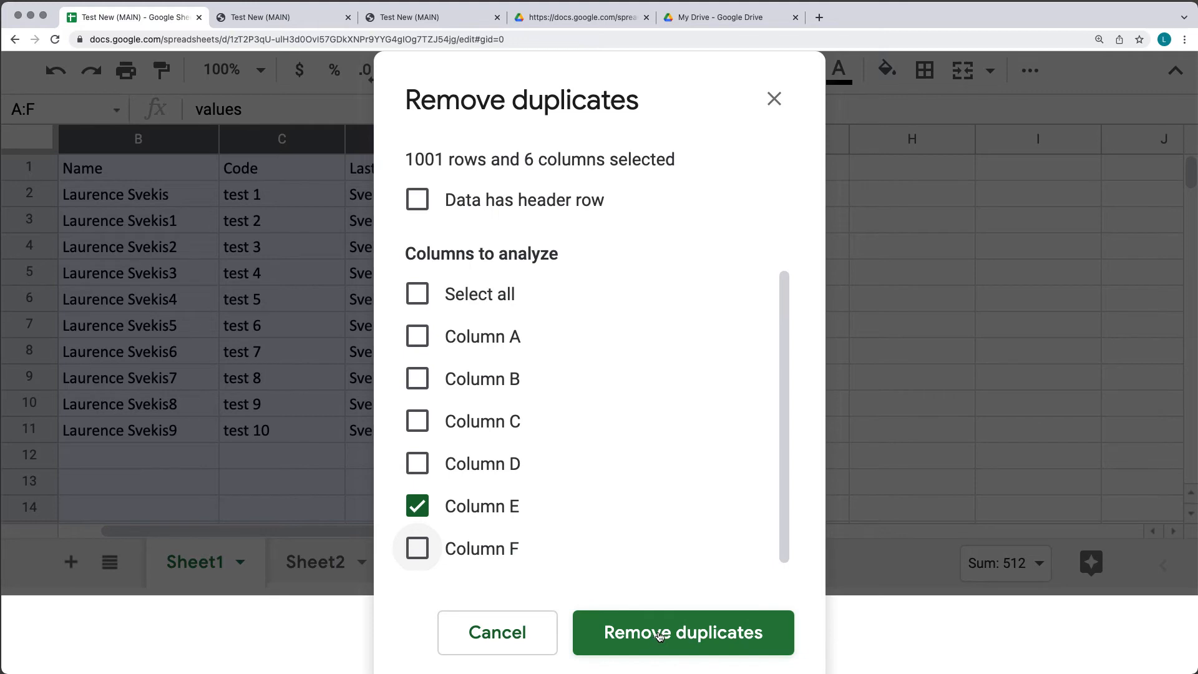
left_click(660, 636)
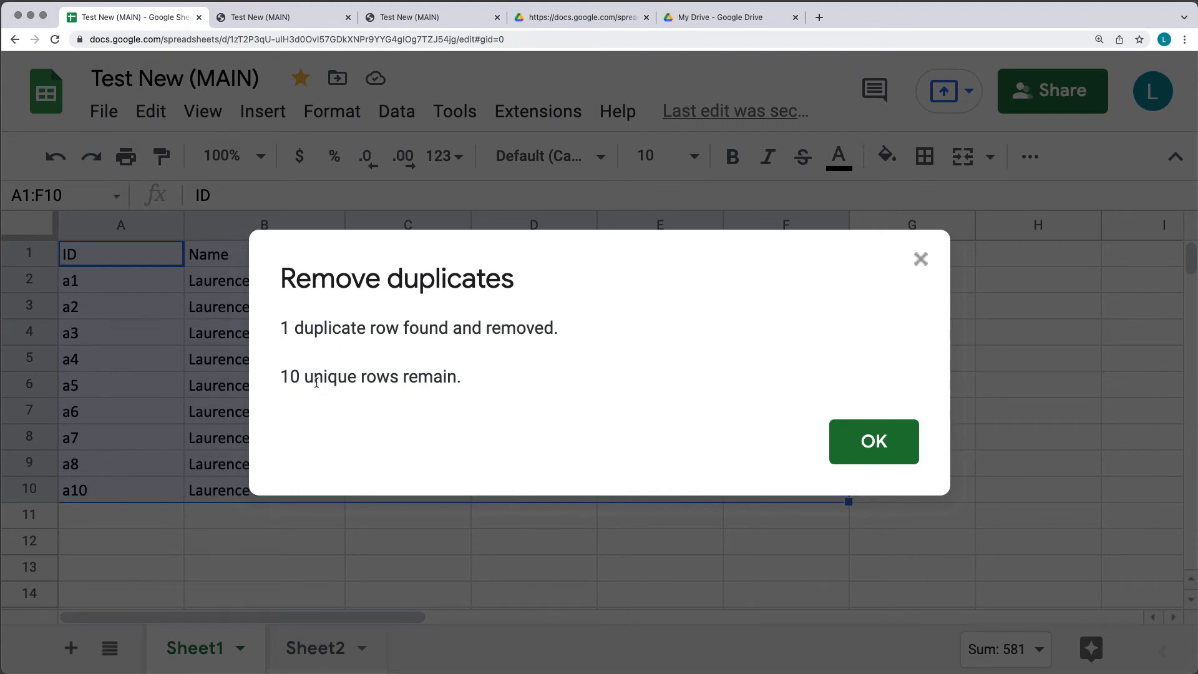
Close the duplicate-removal summary and check the values in E5 and E9.
left_click(872, 440)
left_click(665, 467)
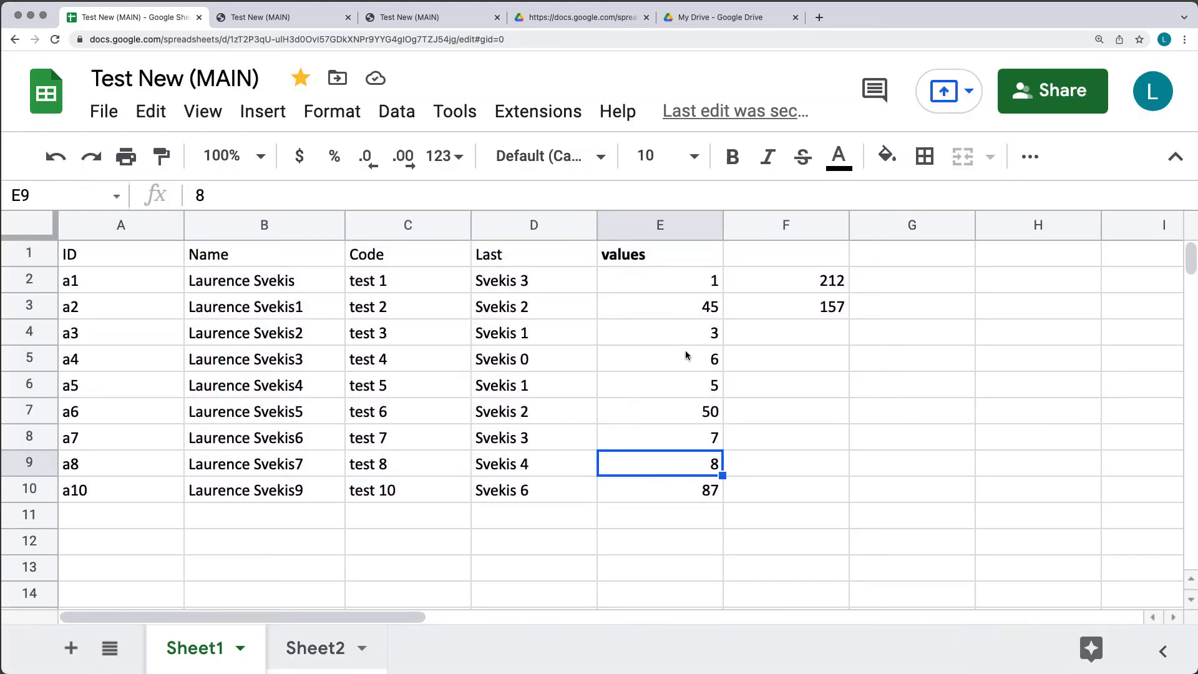
left_click(685, 356)
left_click(679, 471)
left_click_drag(87, 467, 535, 465)
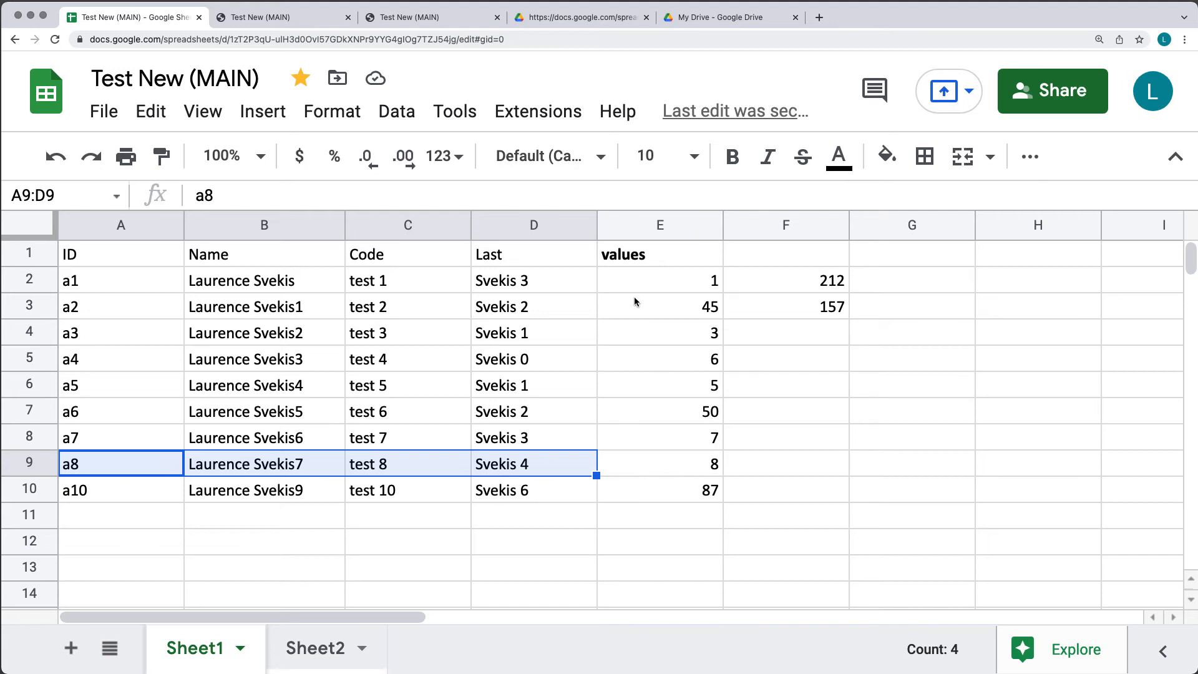
left_click(653, 377)
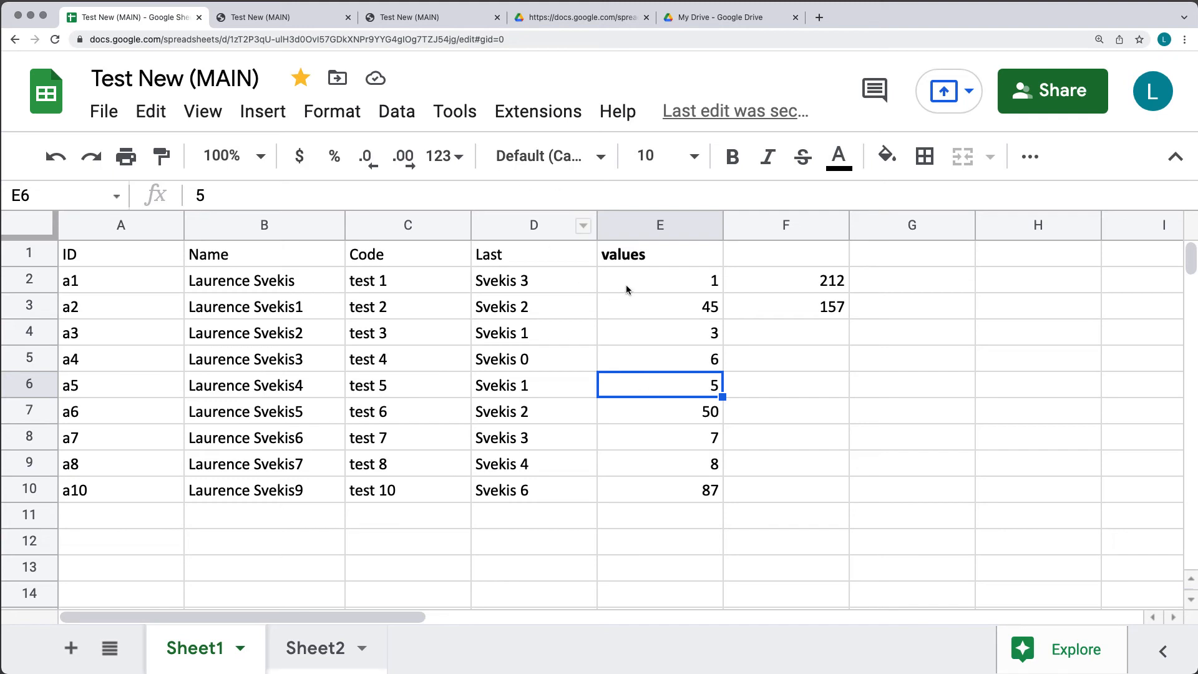
left_click(397, 112)
mouse_move(503, 602)
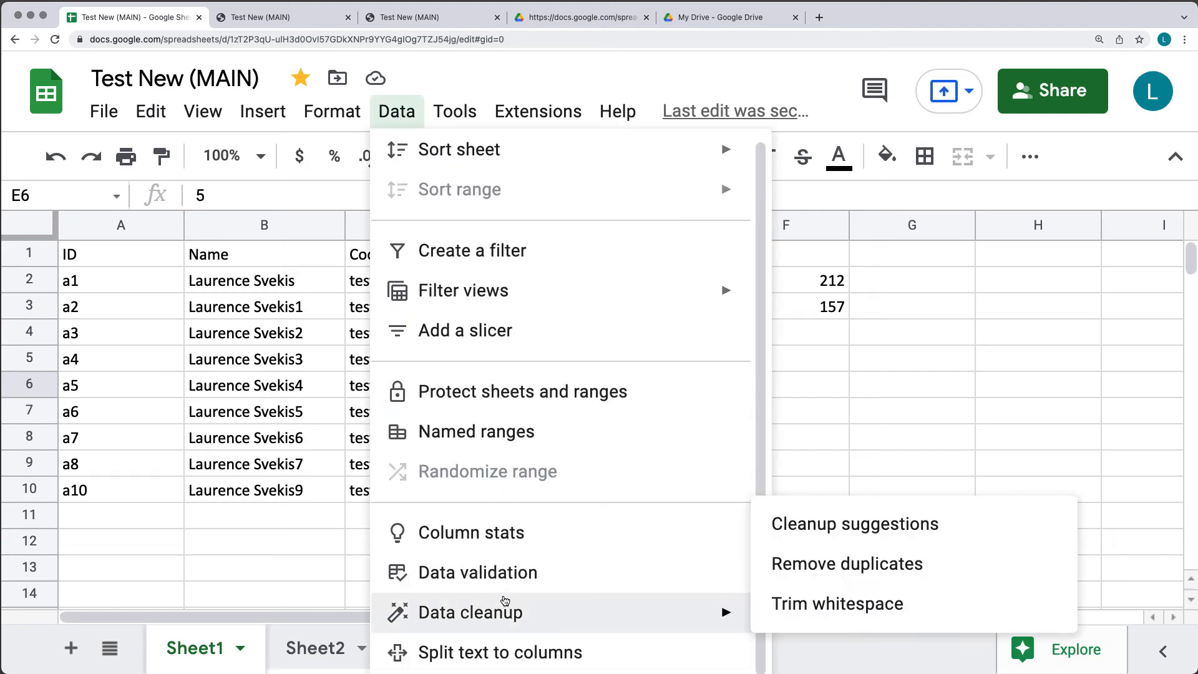
left_click(819, 604)
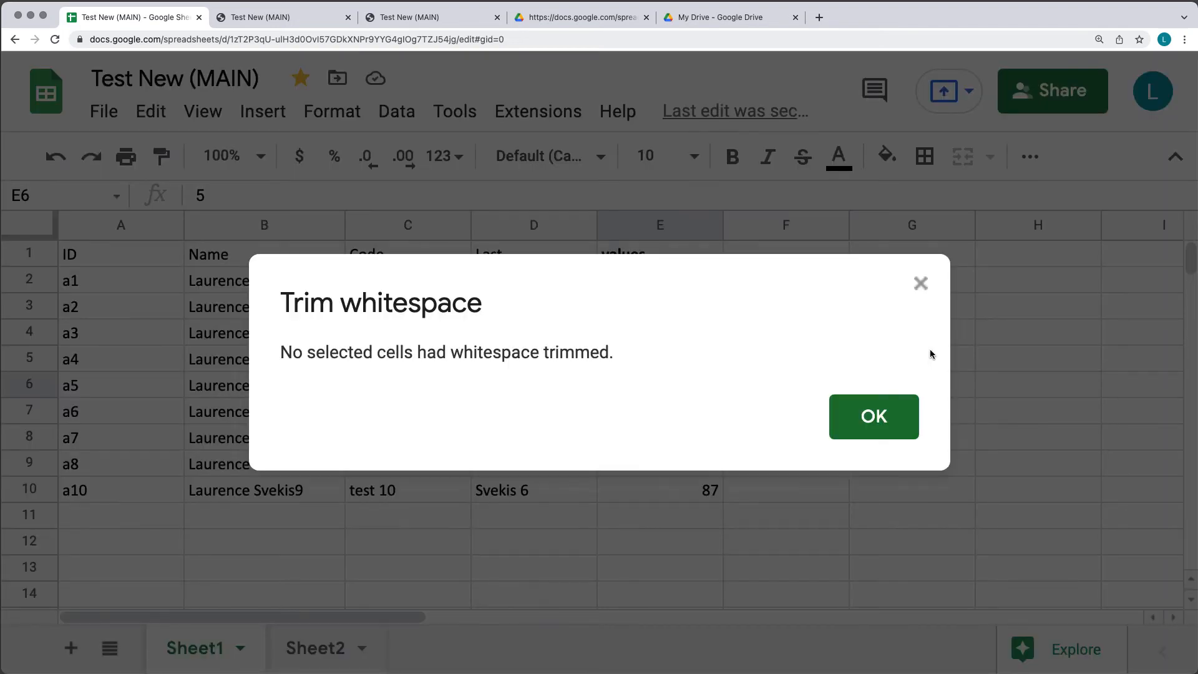
left_click(887, 422)
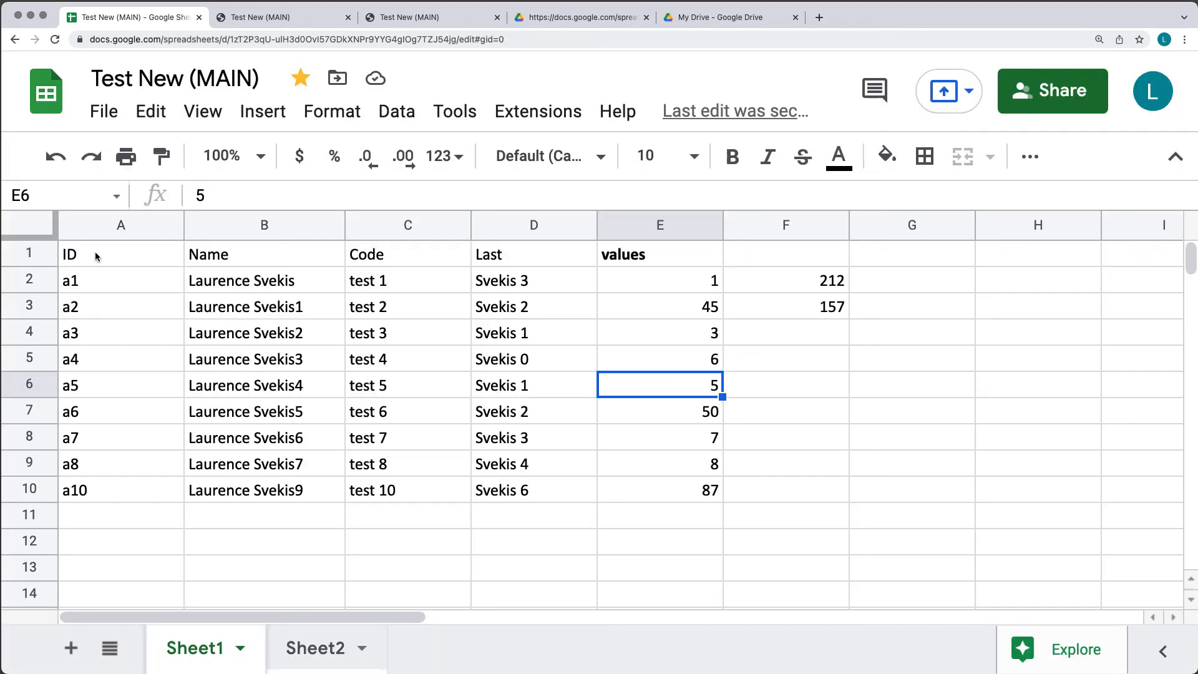
Replace C5's text with 'test fdfg' containing extra spaces.
left_click_drag(98, 258, 693, 516)
left_click(415, 388)
double_click(415, 388)
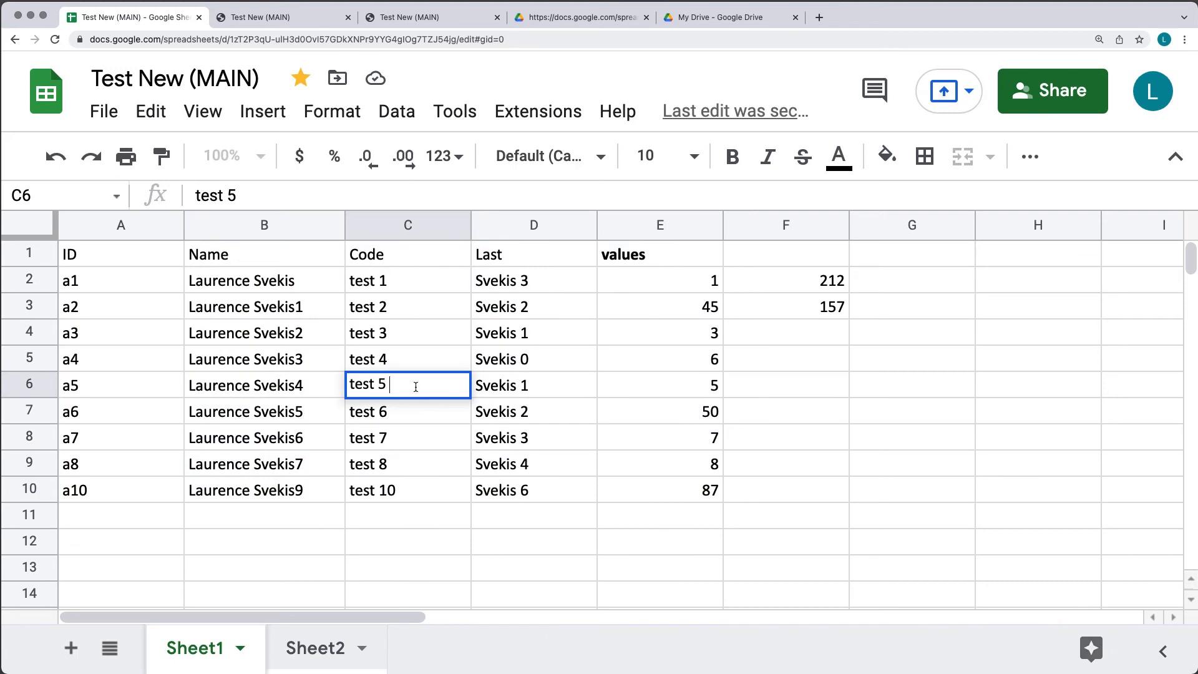
triple_click(417, 361)
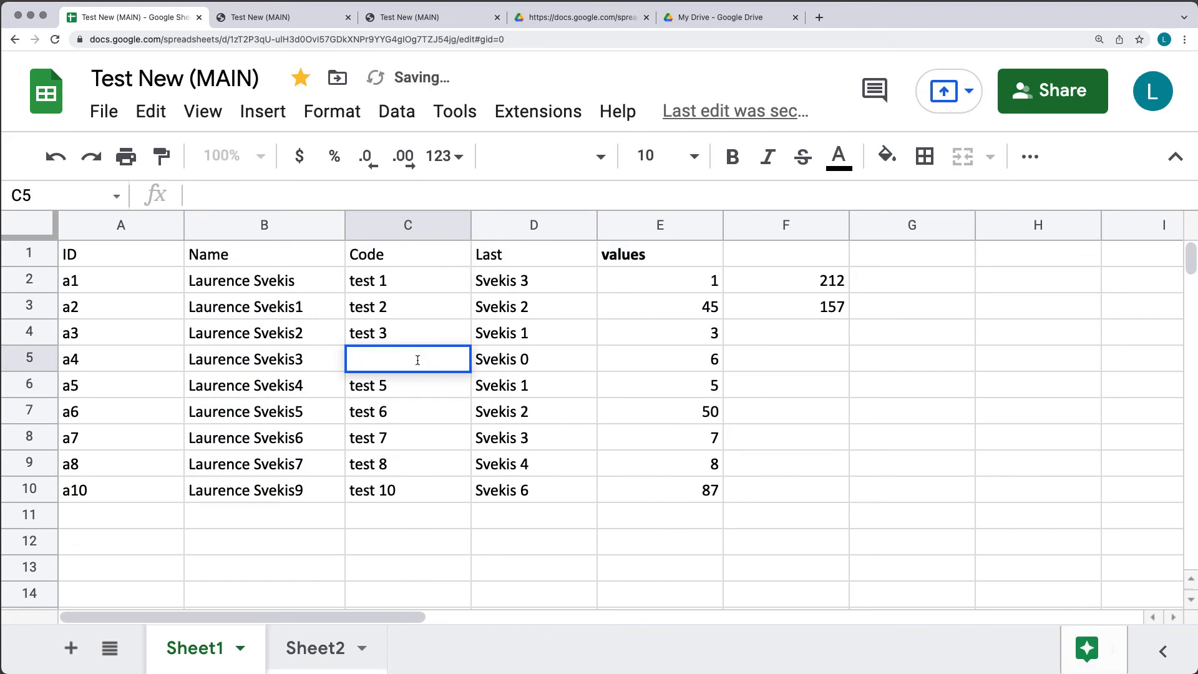
type("test  fdfg")
left_click(427, 467)
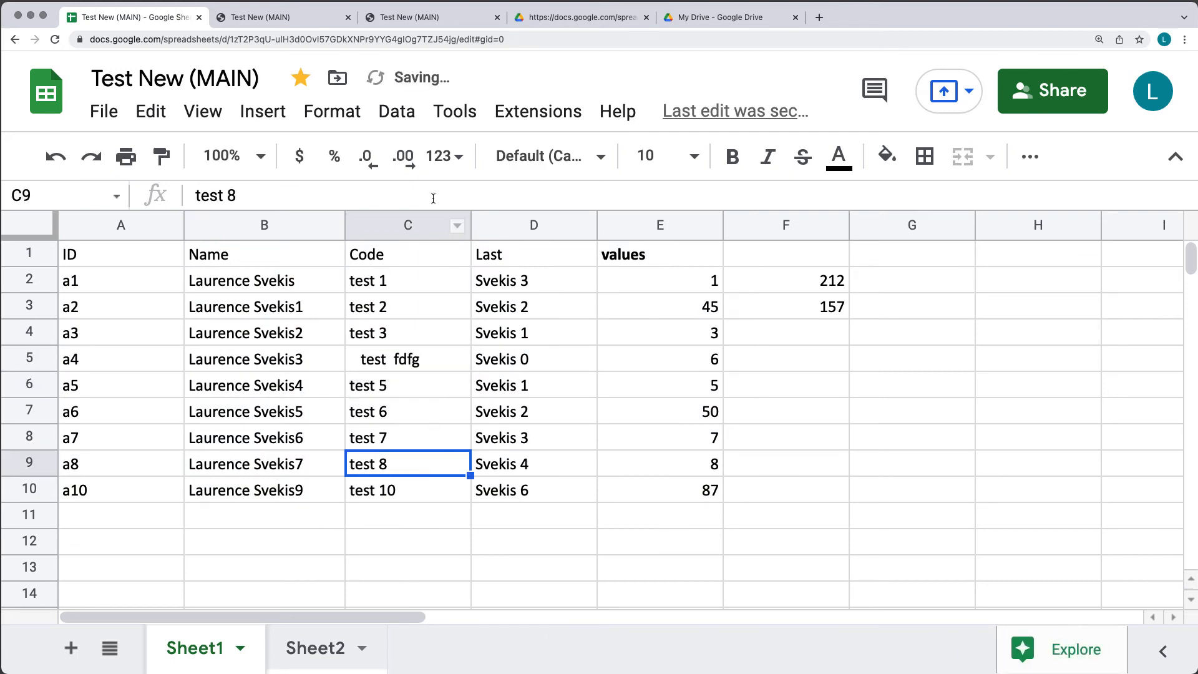
Trim whitespace across A1:F10 so C5 reads 'test fdfg'.
left_click_drag(85, 254, 803, 498)
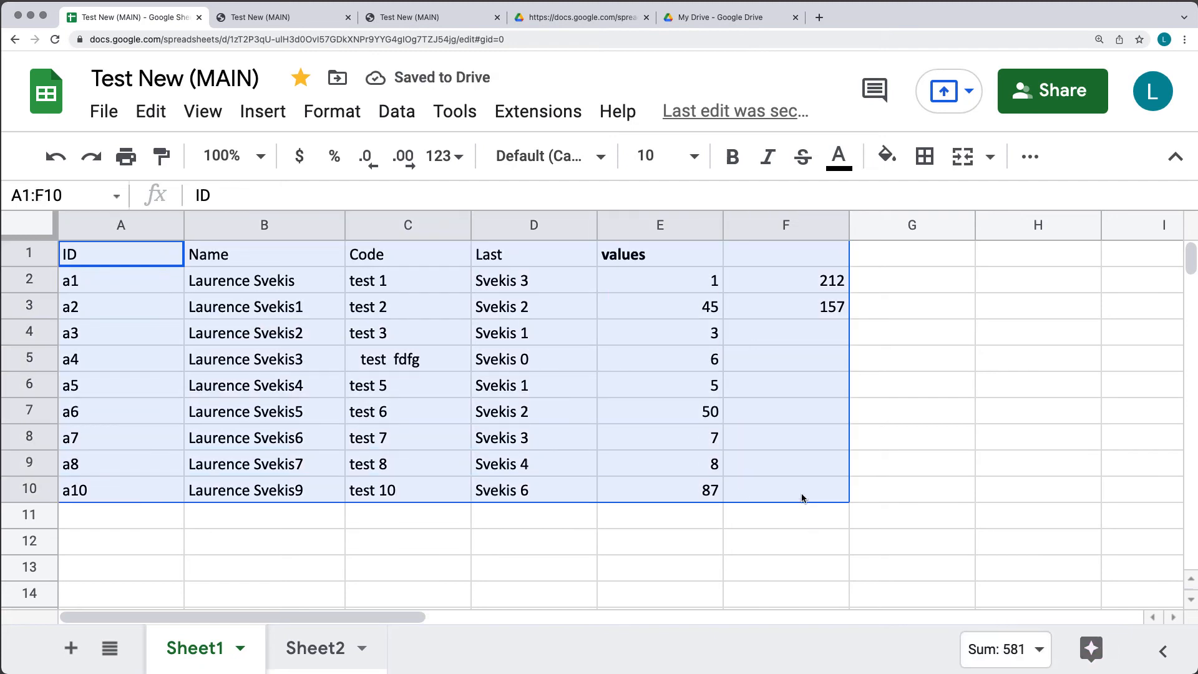
left_click(405, 115)
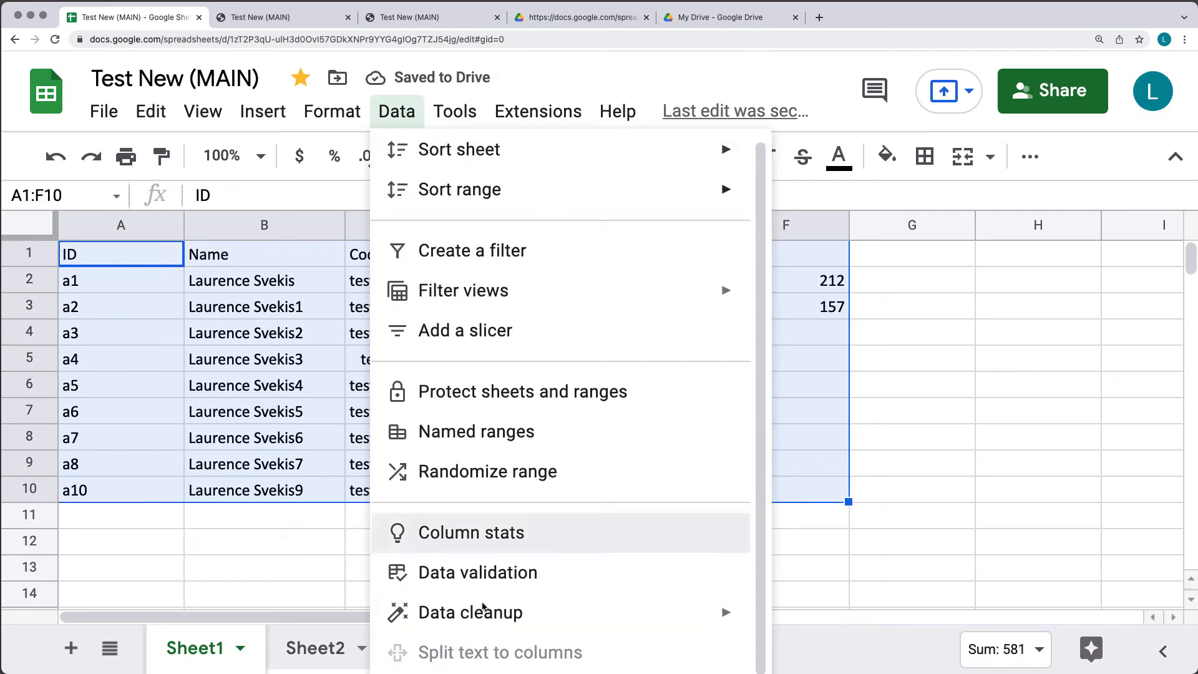
mouse_move(496, 614)
left_click(802, 609)
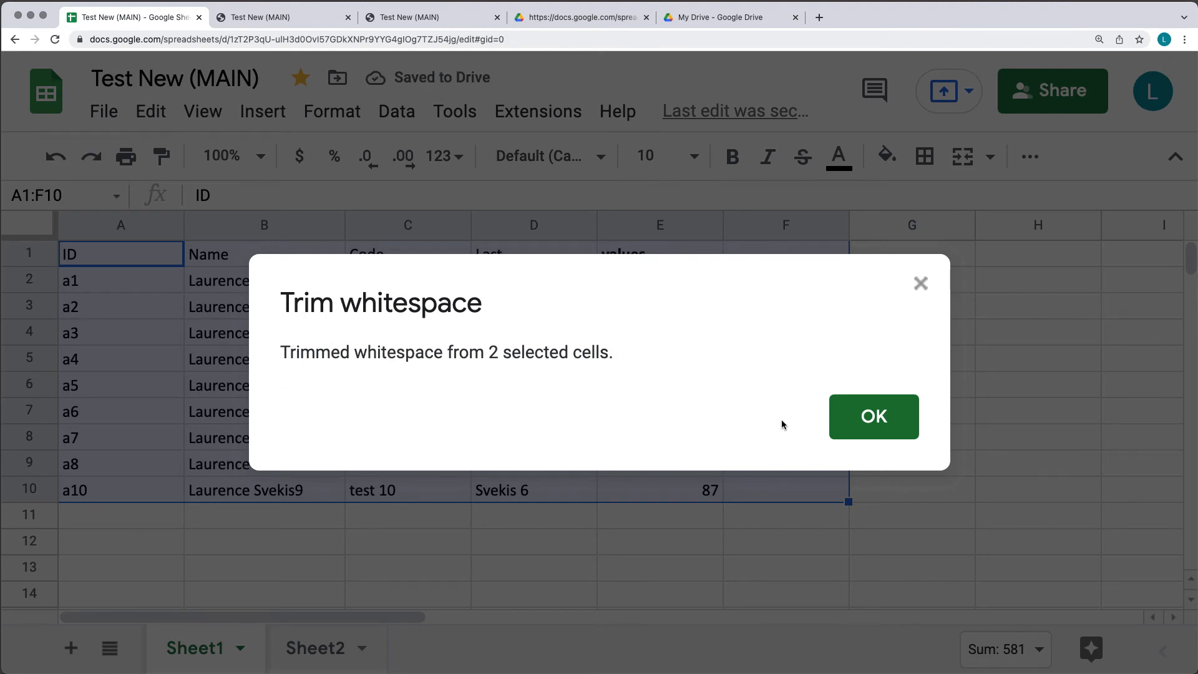
left_click(871, 416)
left_click(411, 368)
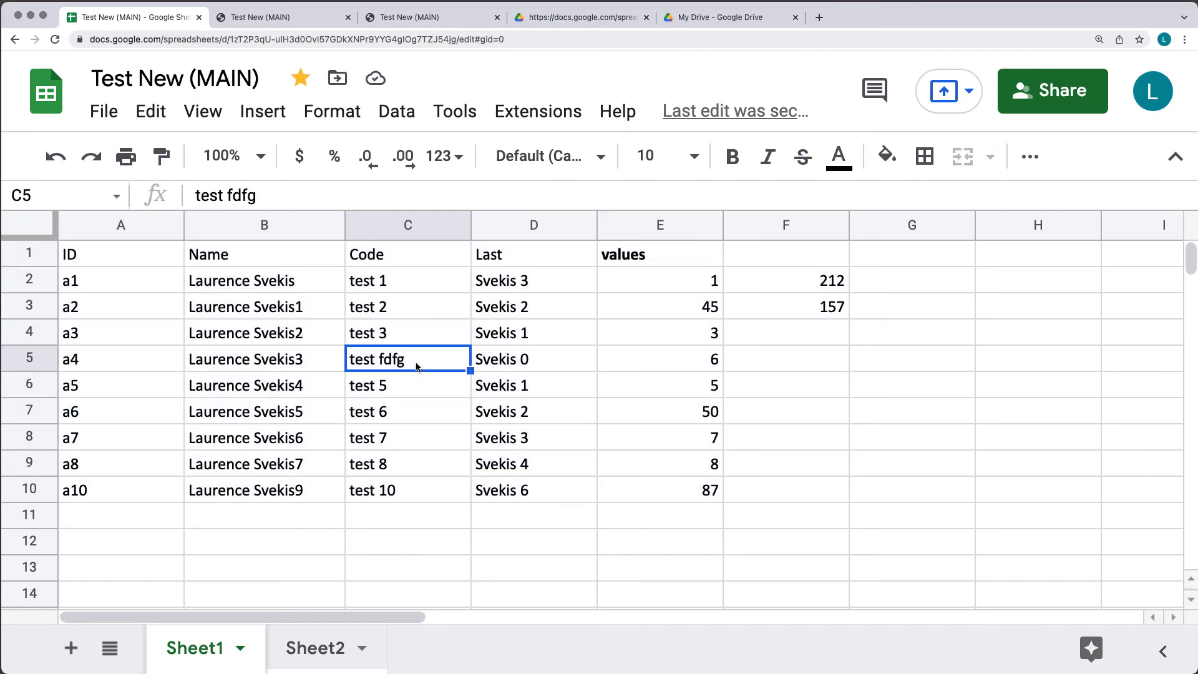
Re-edit C5 with extra spaces and trim whitespace over A1:F10 again.
double_click(414, 365)
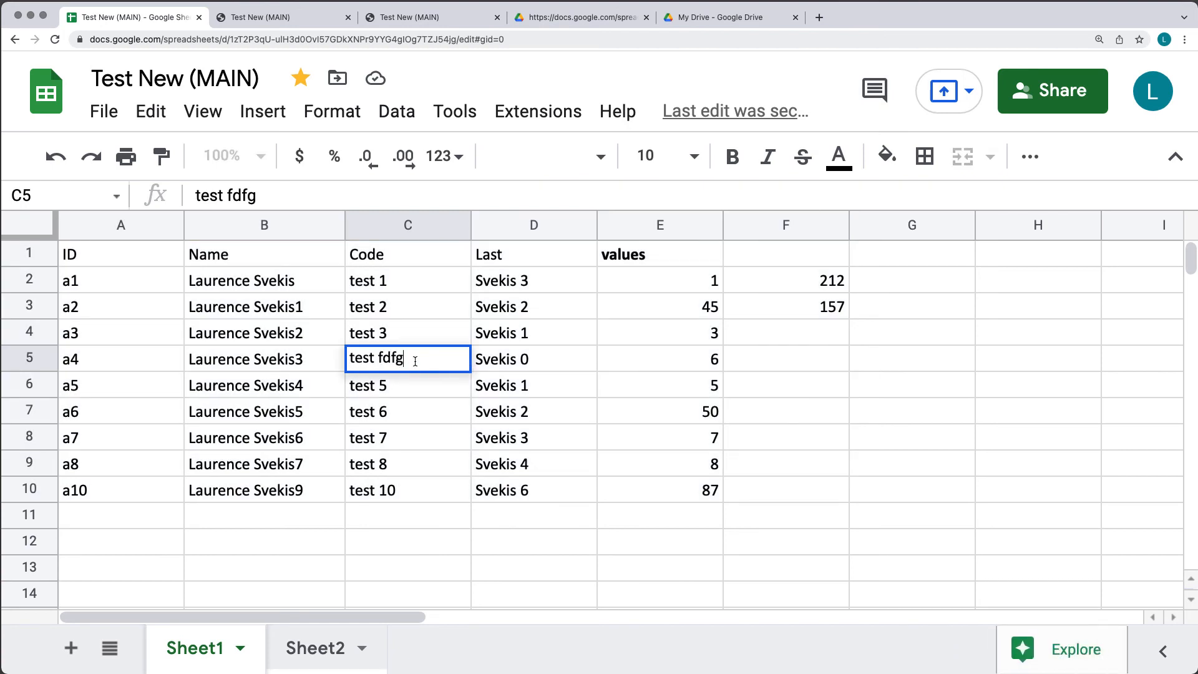
key("Return")
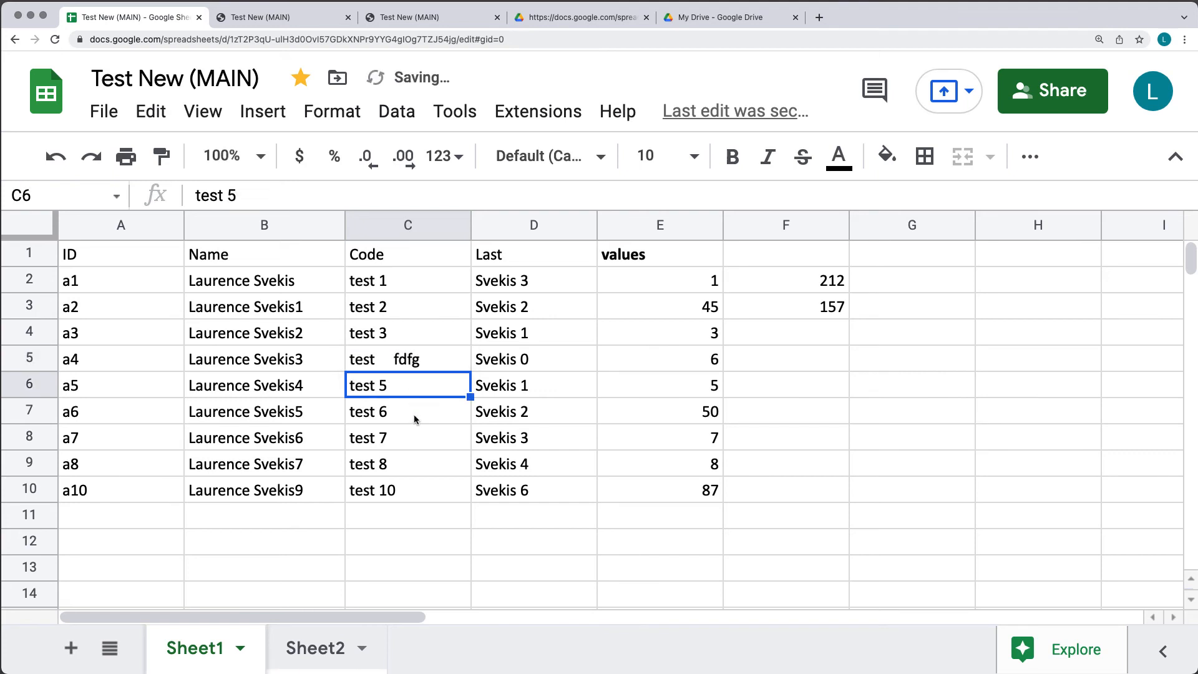
left_click_drag(97, 255, 770, 500)
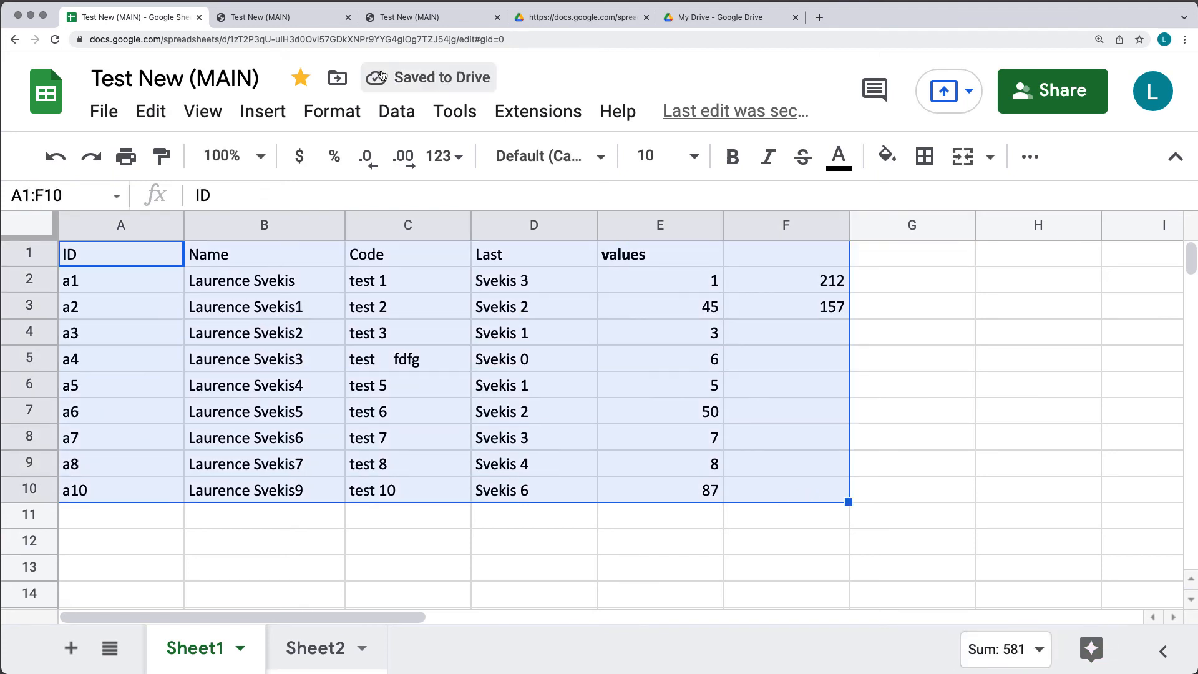
left_click(404, 118)
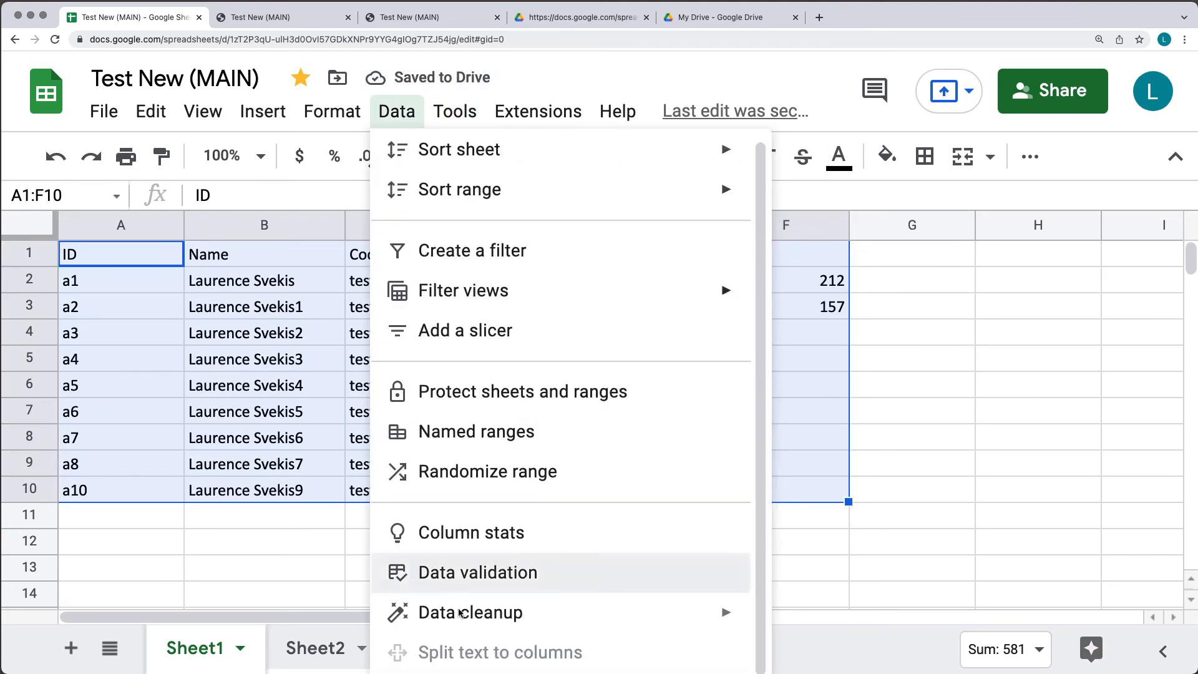
mouse_move(472, 624)
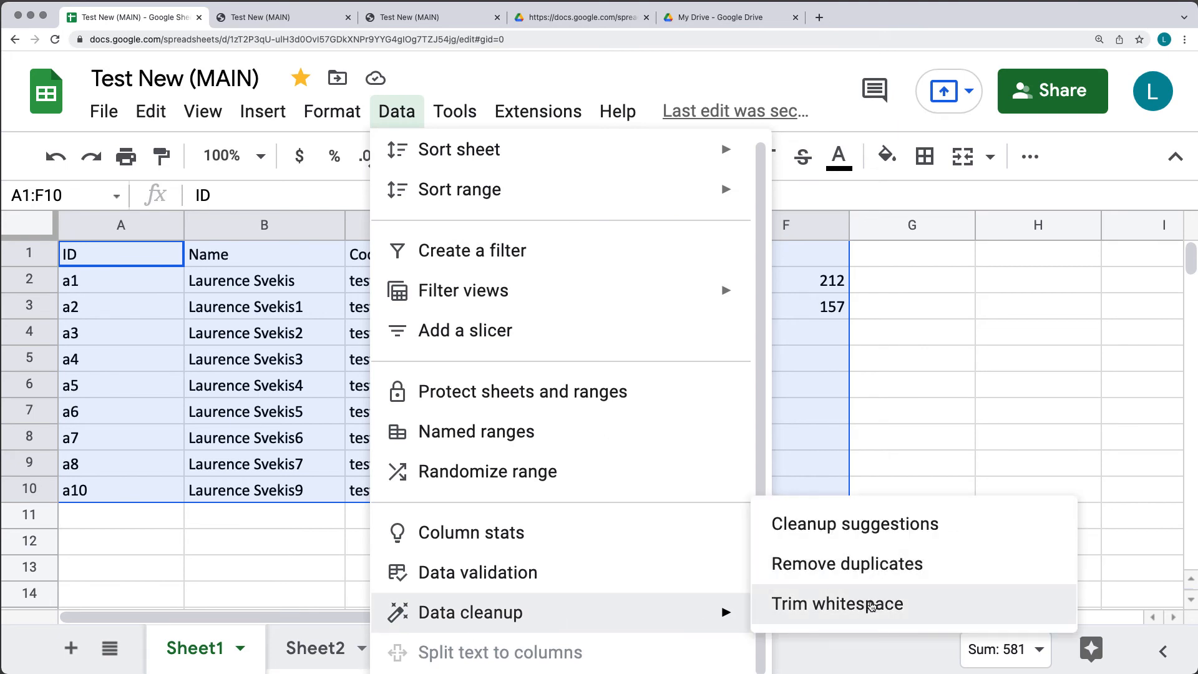
left_click(872, 604)
left_click(873, 417)
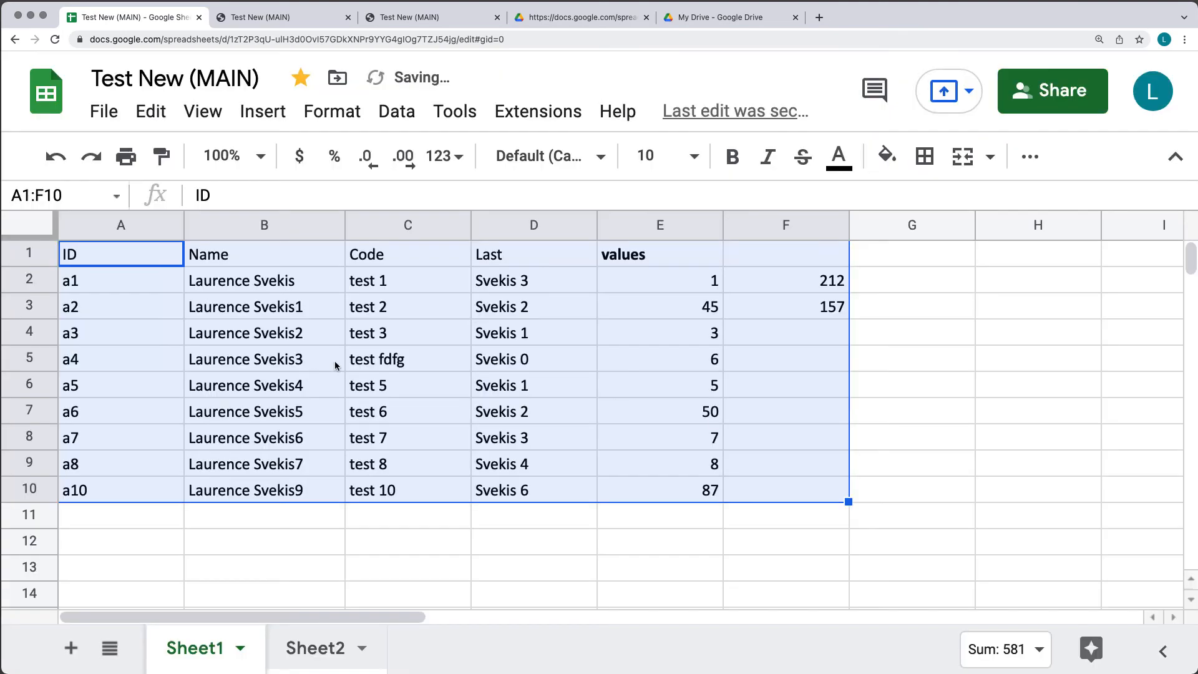
left_click(377, 361)
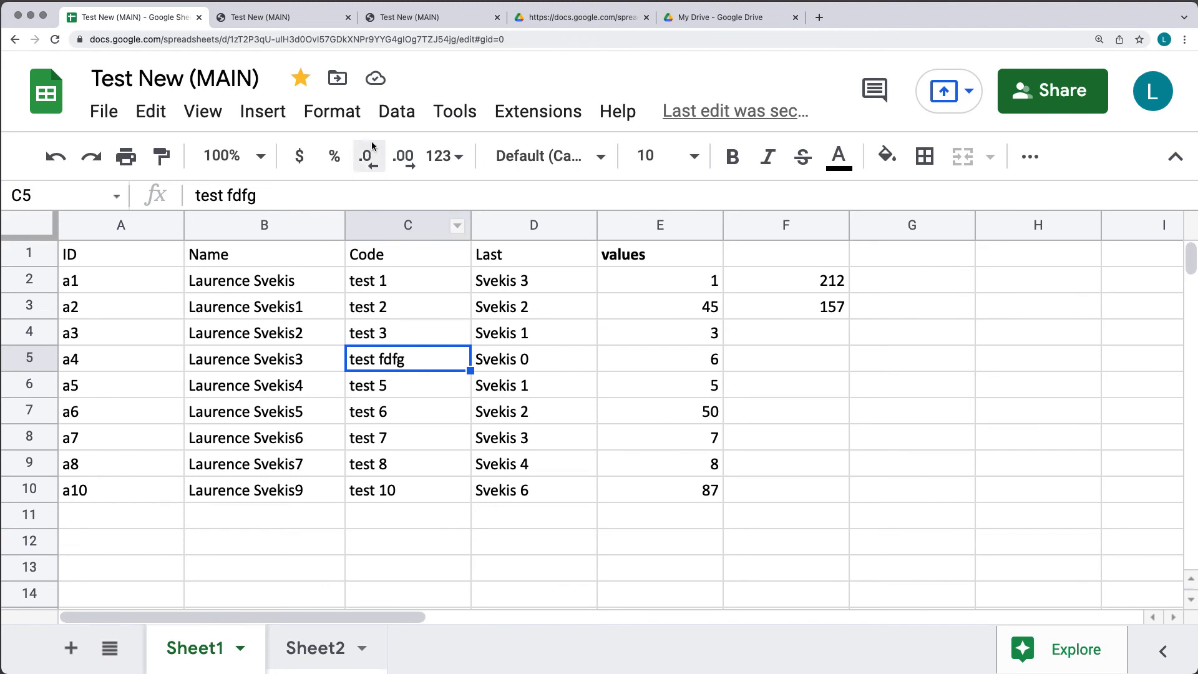
left_click(397, 111)
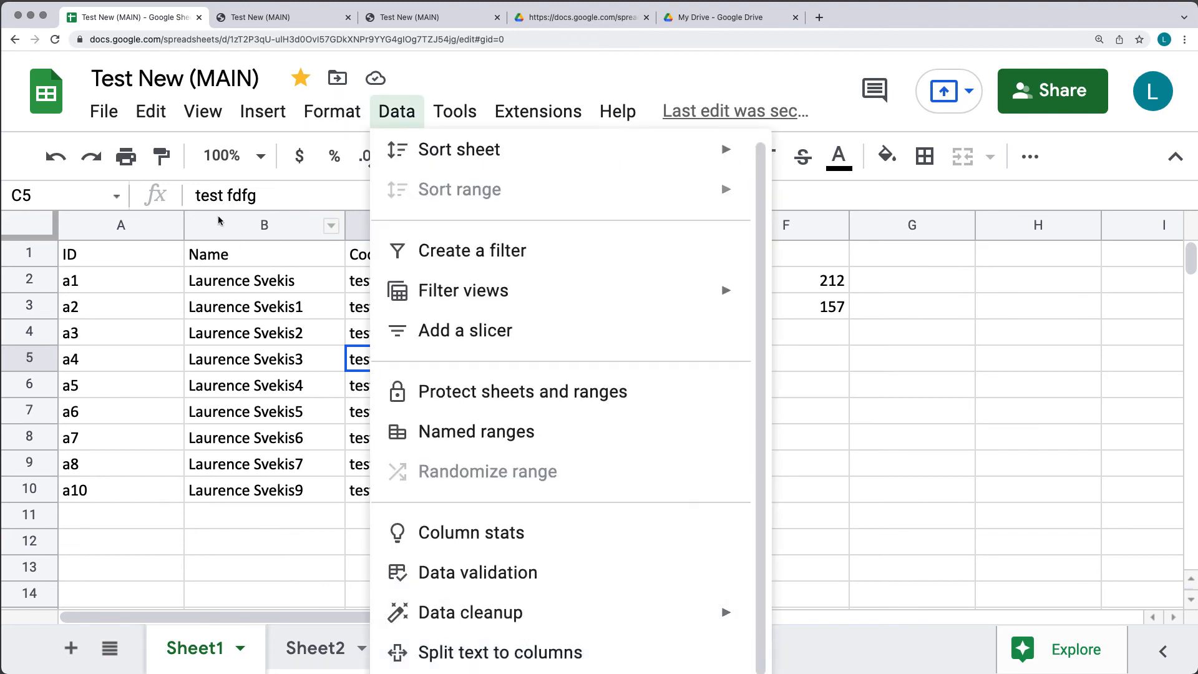
left_click(541, 649)
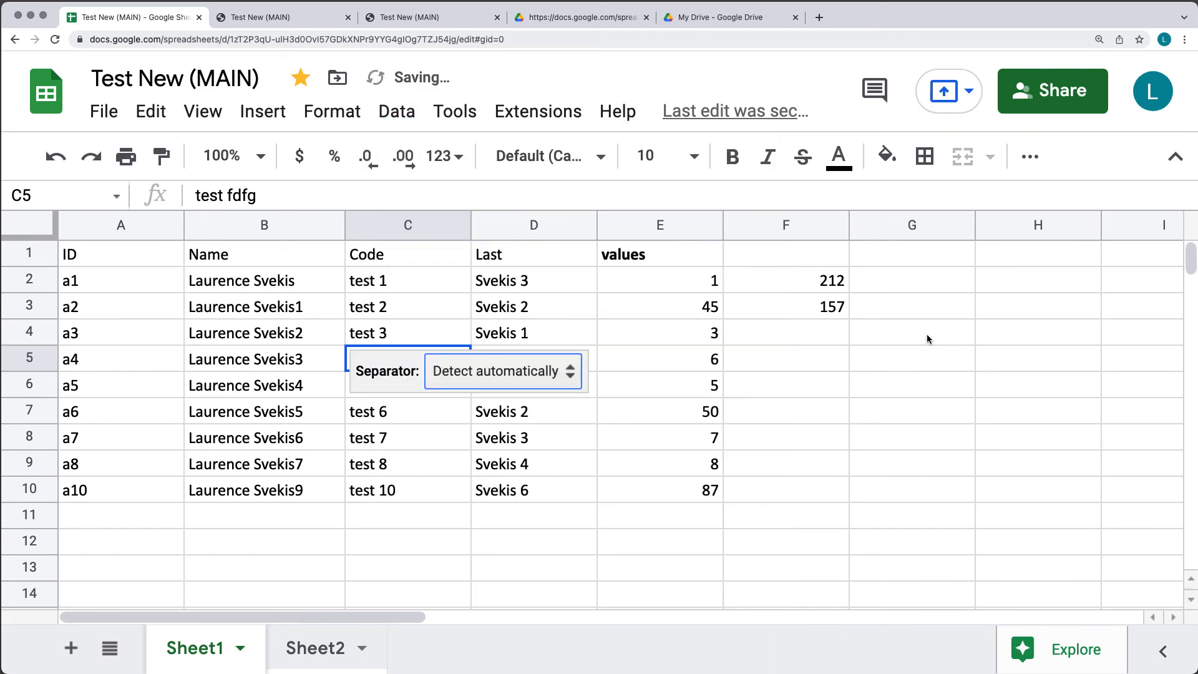
left_click(232, 226)
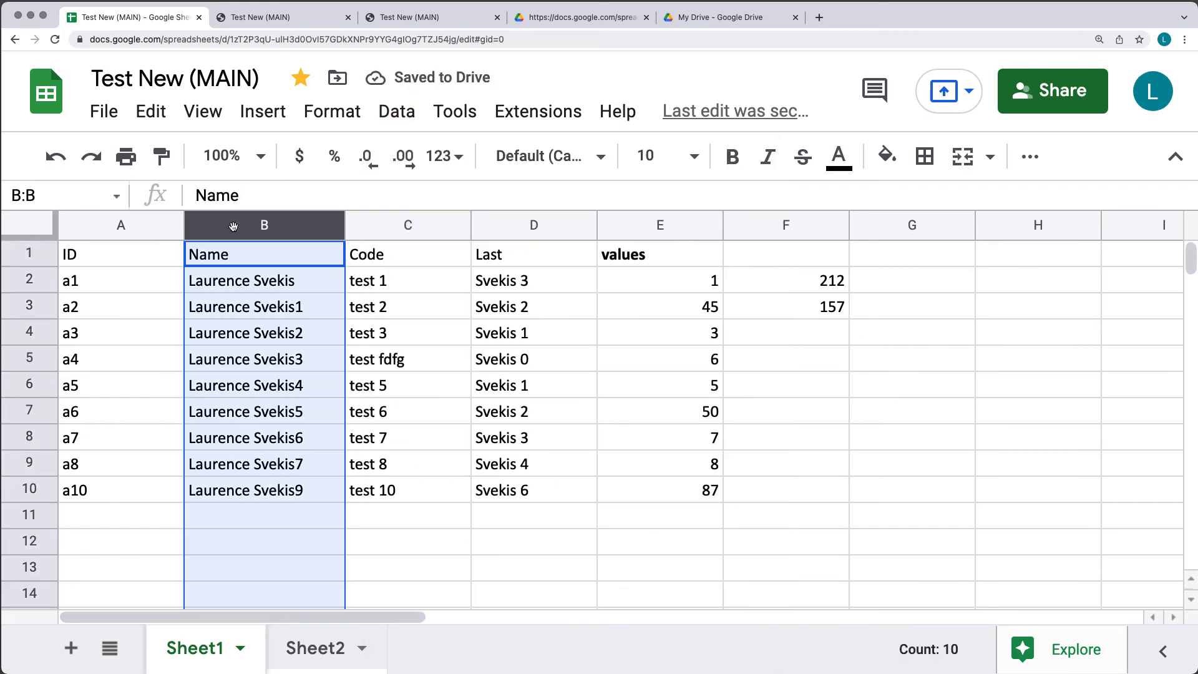
Apply Split text to columns to the Name column and view the separator choices.
left_click(396, 118)
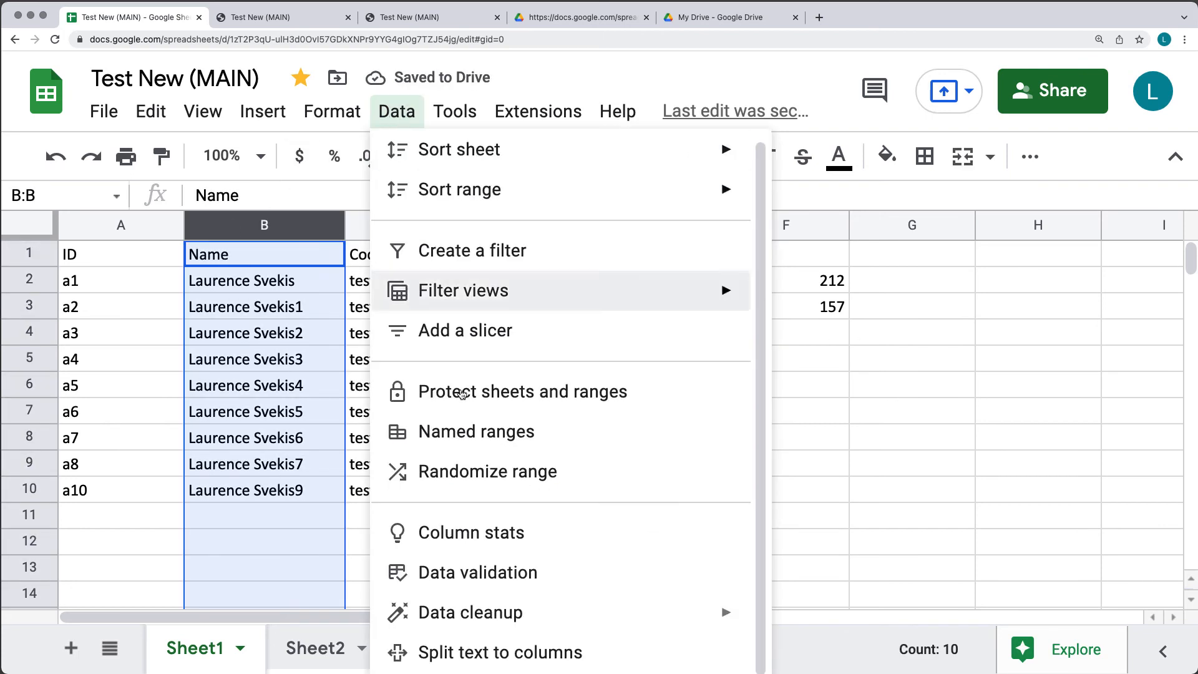
left_click(531, 652)
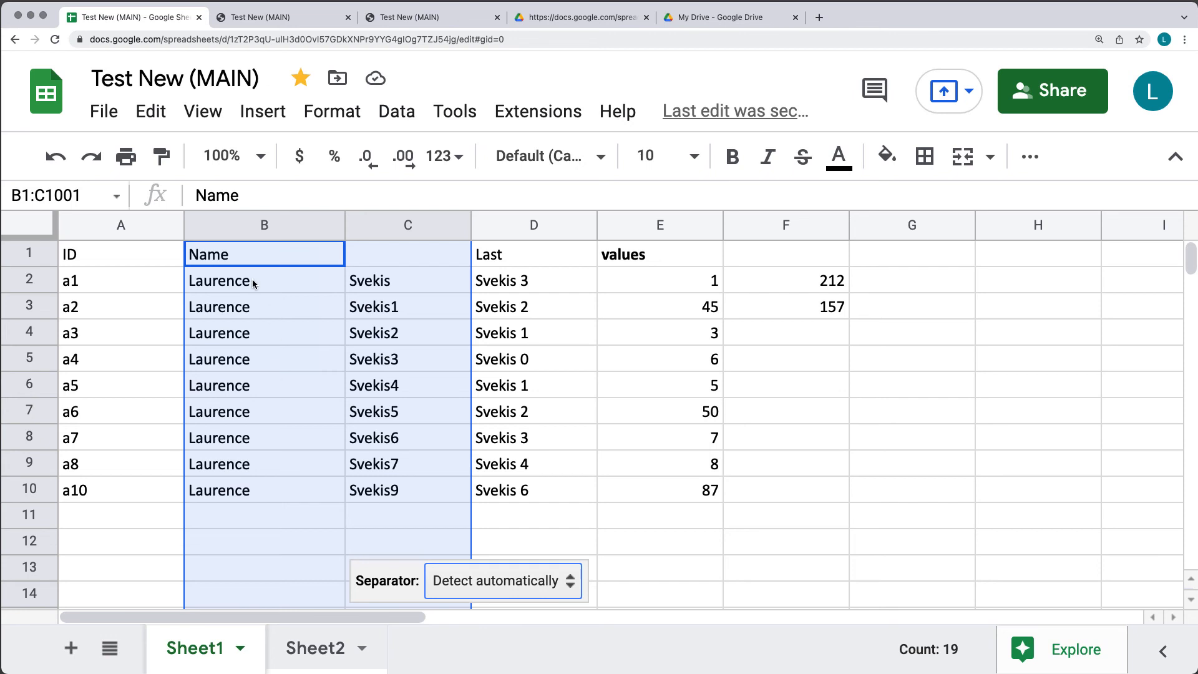
left_click(477, 582)
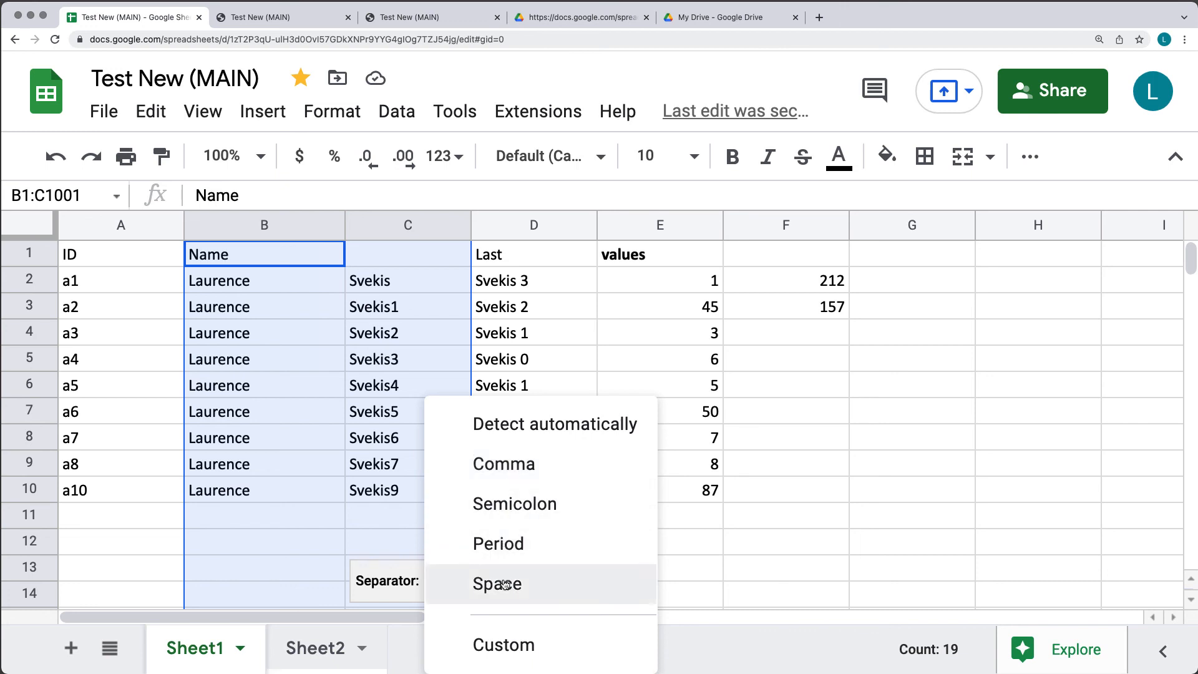
Split the names on custom separator 're', leaving 'Lau' in column B, and select B2:C10.
left_click(509, 643)
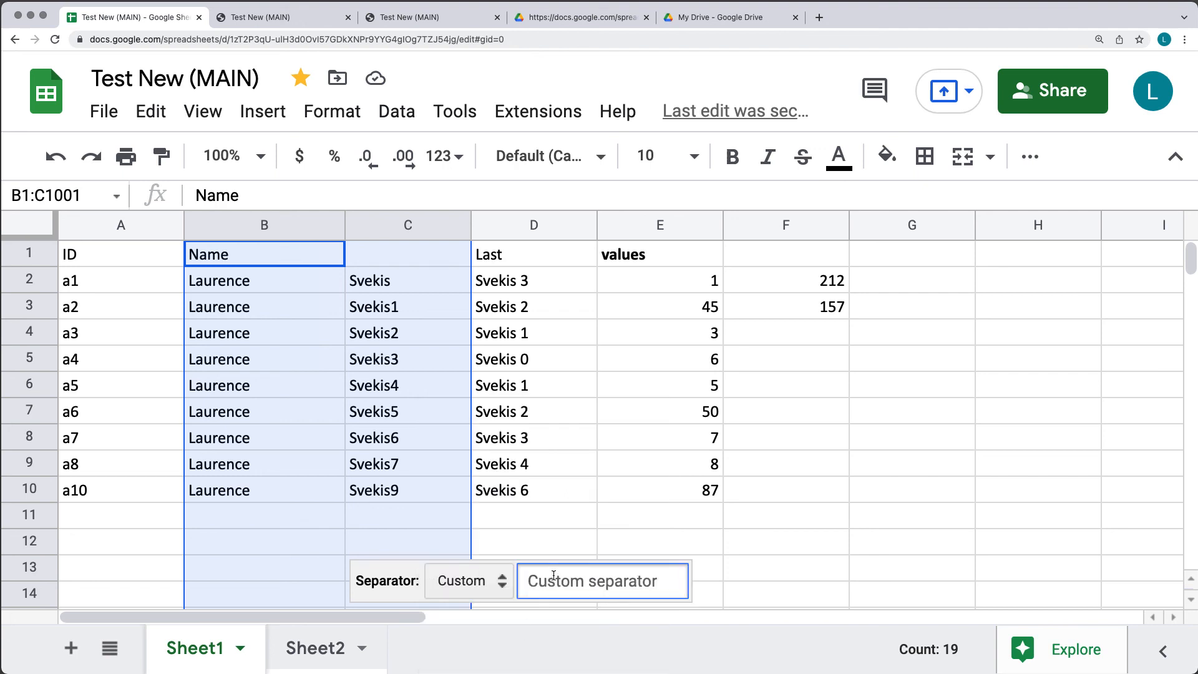
type("re")
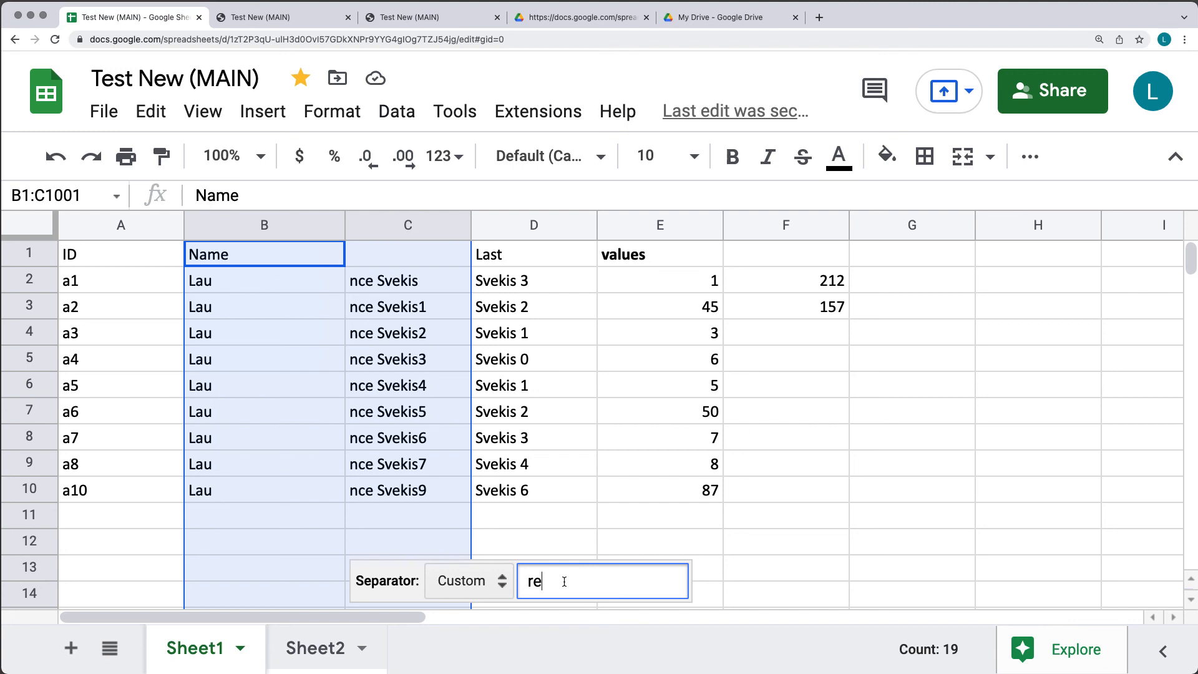
left_click(795, 565)
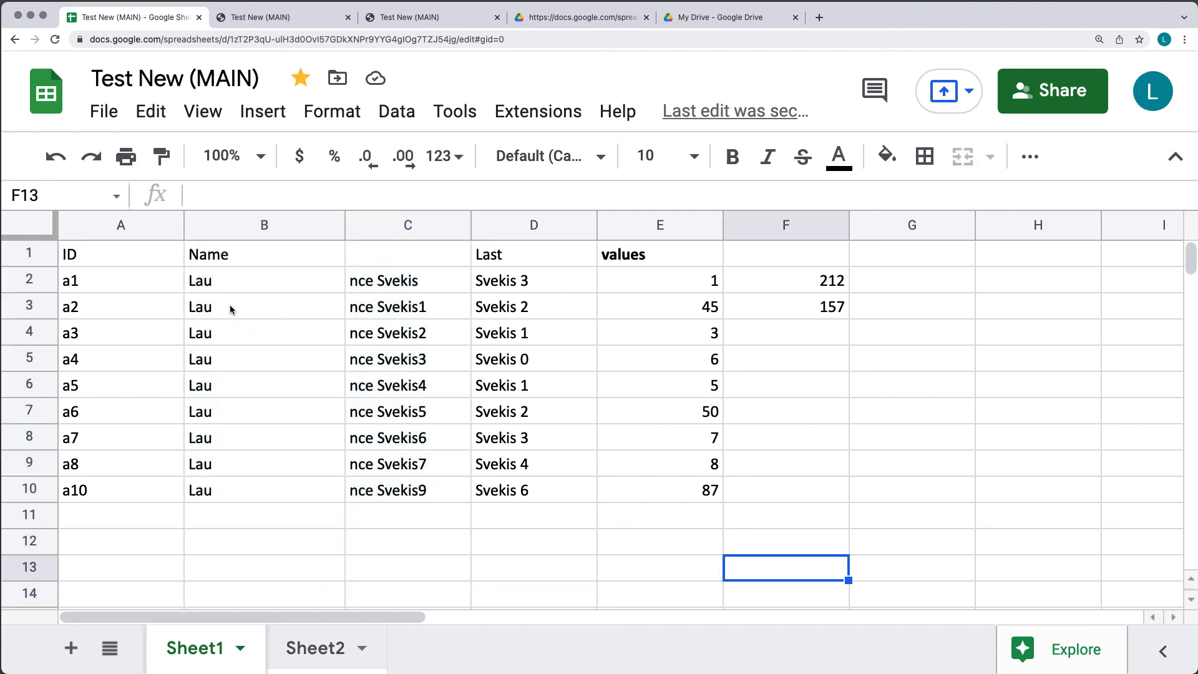
left_click_drag(254, 278, 369, 493)
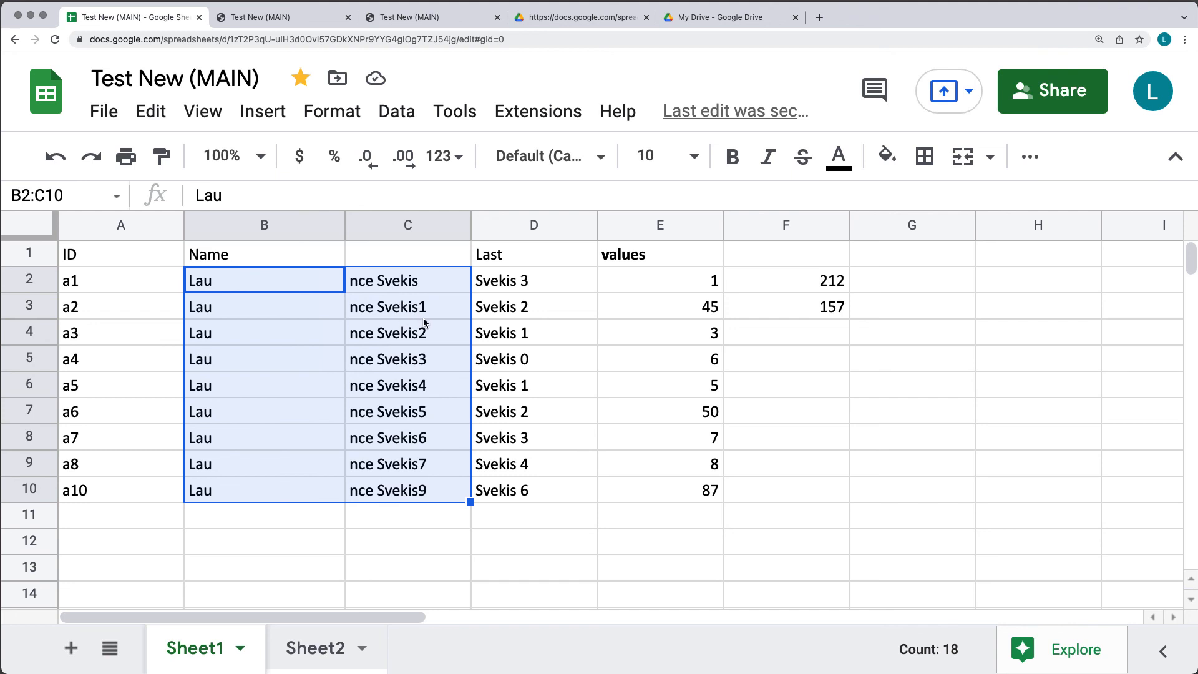
left_click(390, 114)
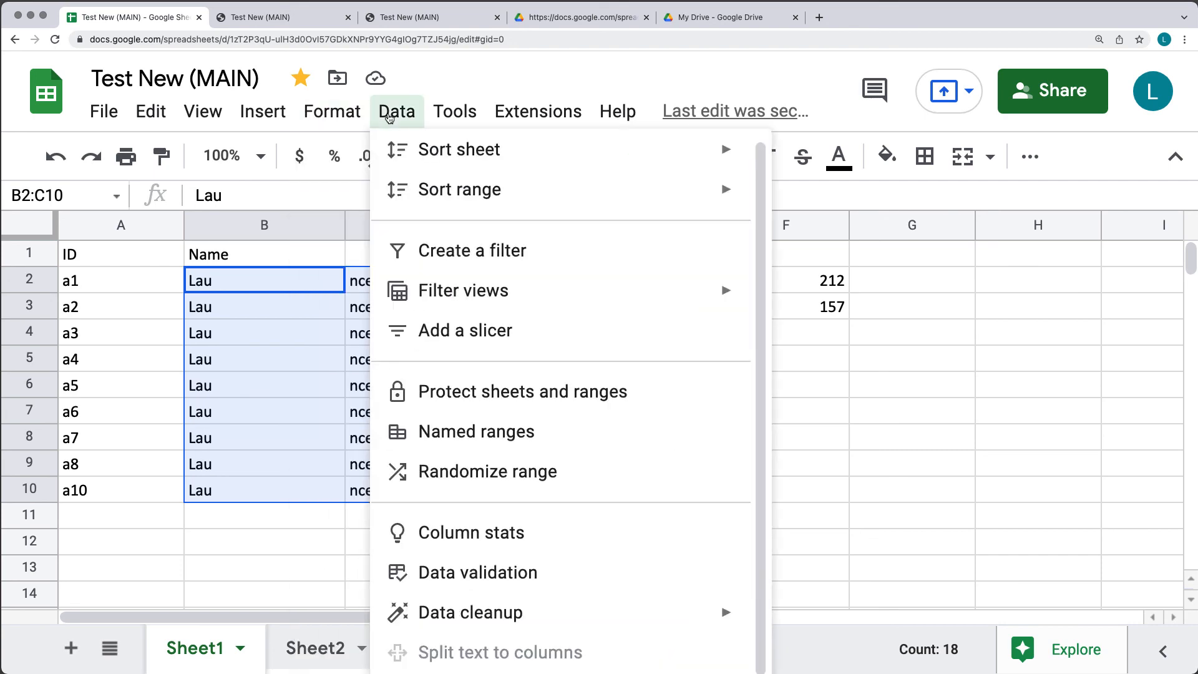